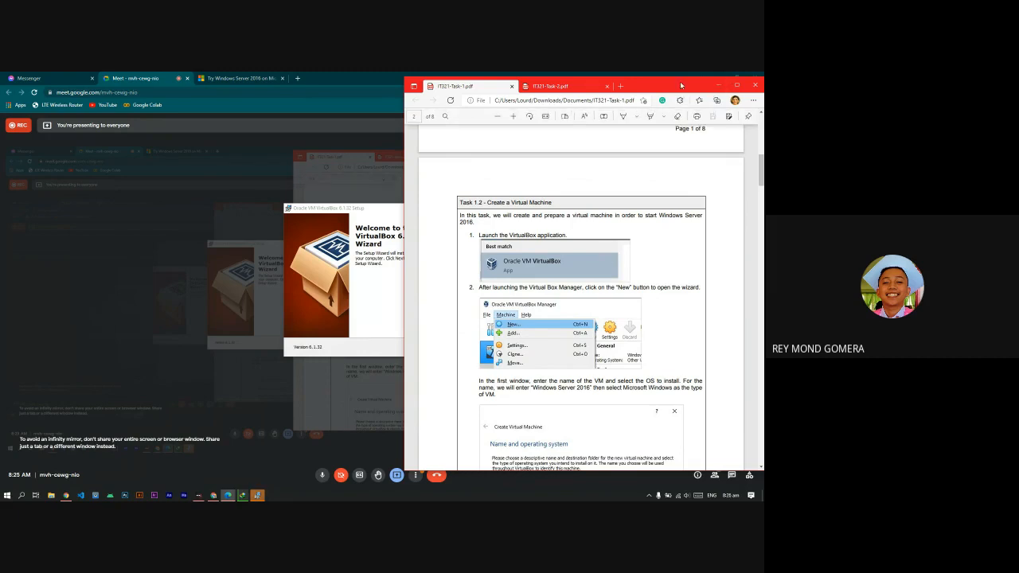
- Arrange the instructions PDF and the VirtualBox setup wizard side by side and review the installation instructions
{"action": "left_click_drag", "start_coordinate": [703, 85], "coordinate": [750, 81]}
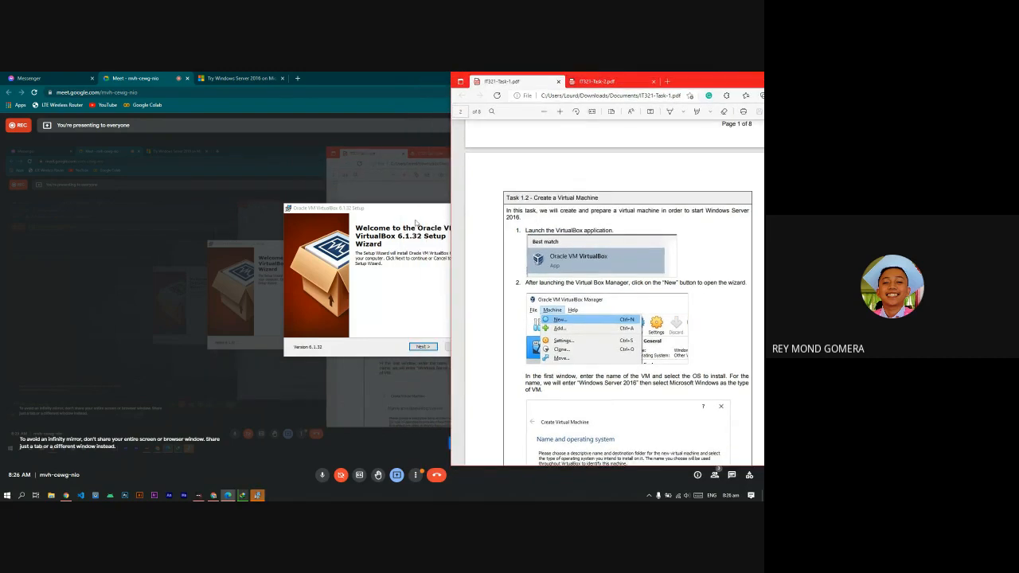
{"action": "left_click_drag", "start_coordinate": [415, 208], "coordinate": [272, 175]}
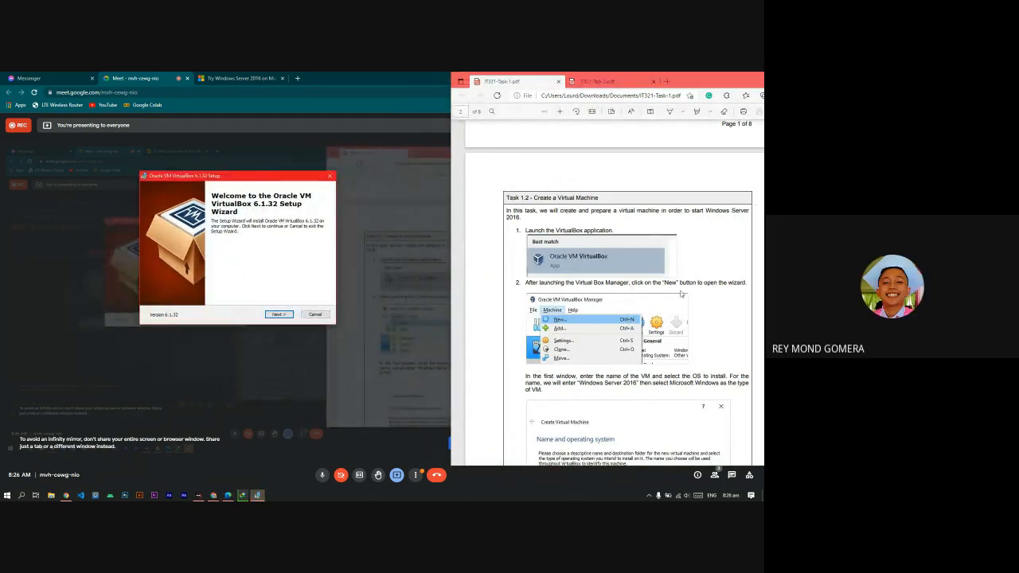
{"action": "scroll", "coordinate": [680, 295], "scroll_direction": "up", "scroll_amount": 1}
{"action": "scroll", "coordinate": [680, 294], "scroll_direction": "up", "scroll_amount": 5}
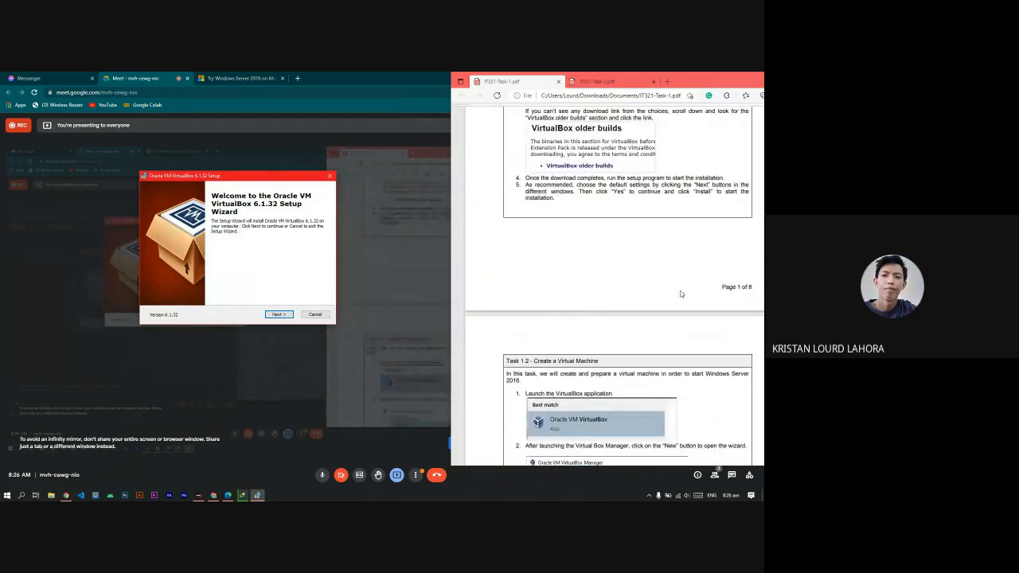
{"action": "scroll", "coordinate": [680, 294], "scroll_direction": "down", "scroll_amount": 3}
{"action": "scroll", "coordinate": [680, 295], "scroll_direction": "down", "scroll_amount": 2}
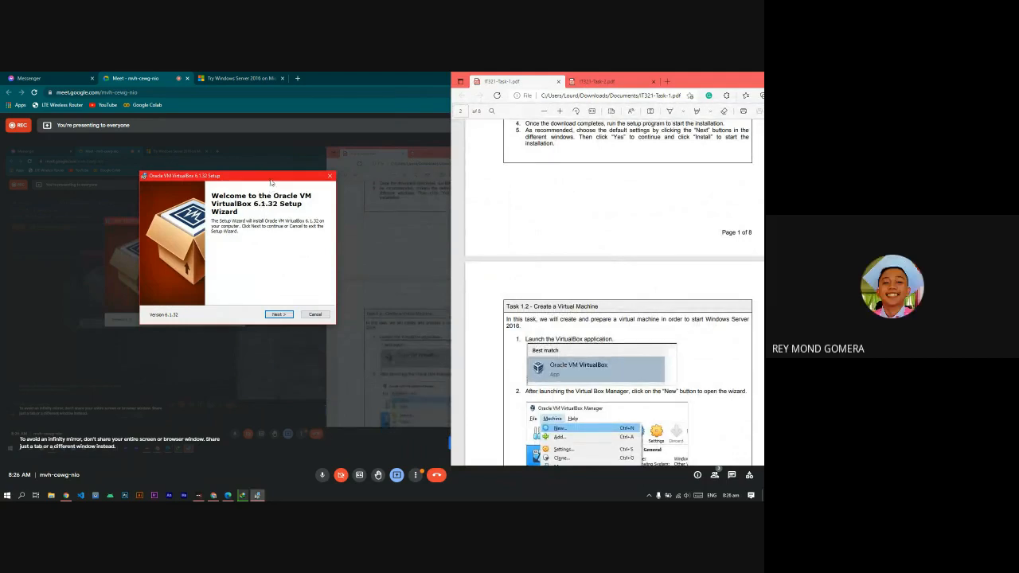
{"action": "left_click_drag", "start_coordinate": [271, 182], "coordinate": [277, 183]}
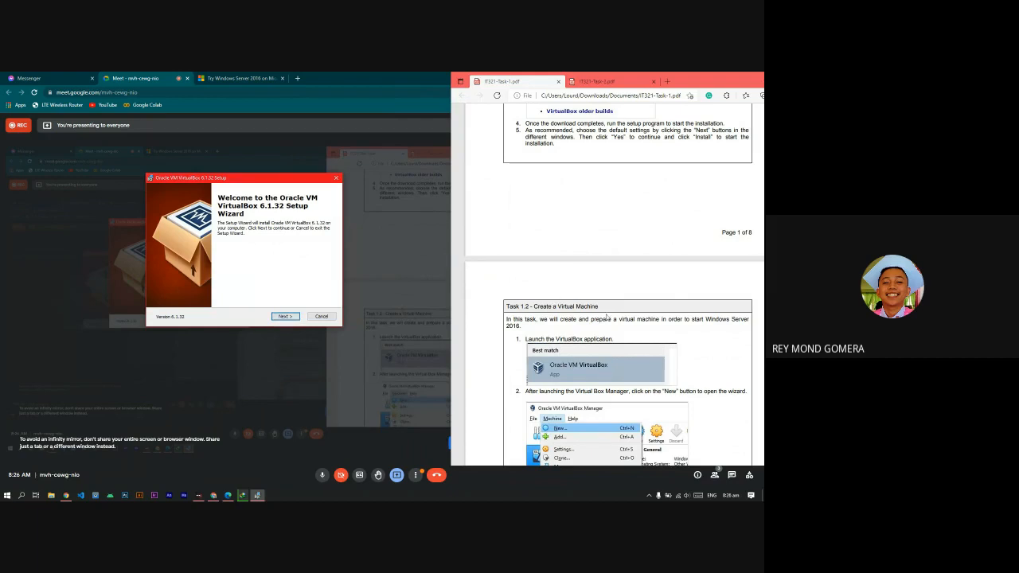
{"action": "scroll", "coordinate": [525, 302], "scroll_direction": "down", "scroll_amount": 3}
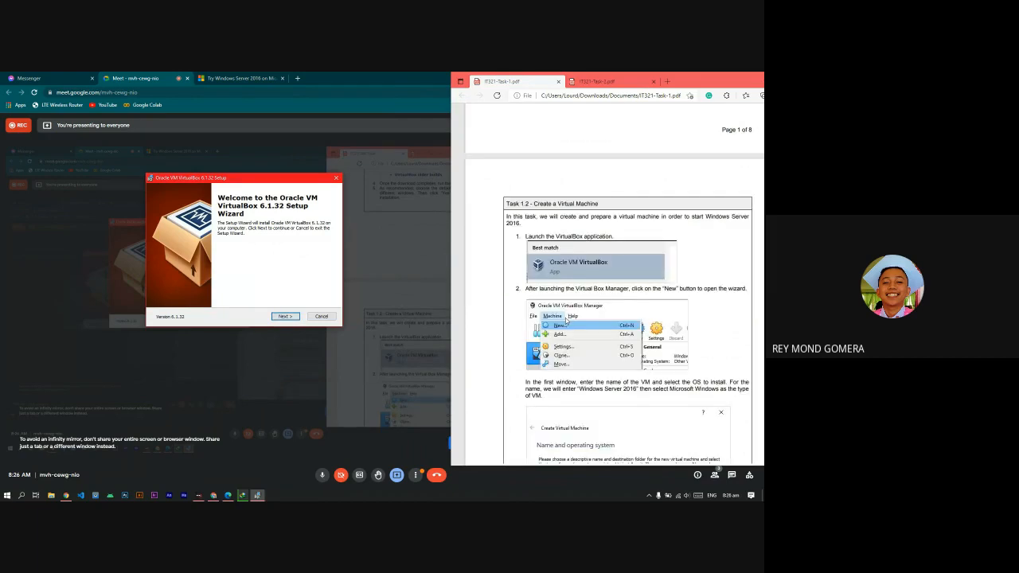
- Proceed through the setup wizard's welcome and feature pages, keeping the default VirtualBox features and install location
{"action": "left_click", "coordinate": [284, 316]}
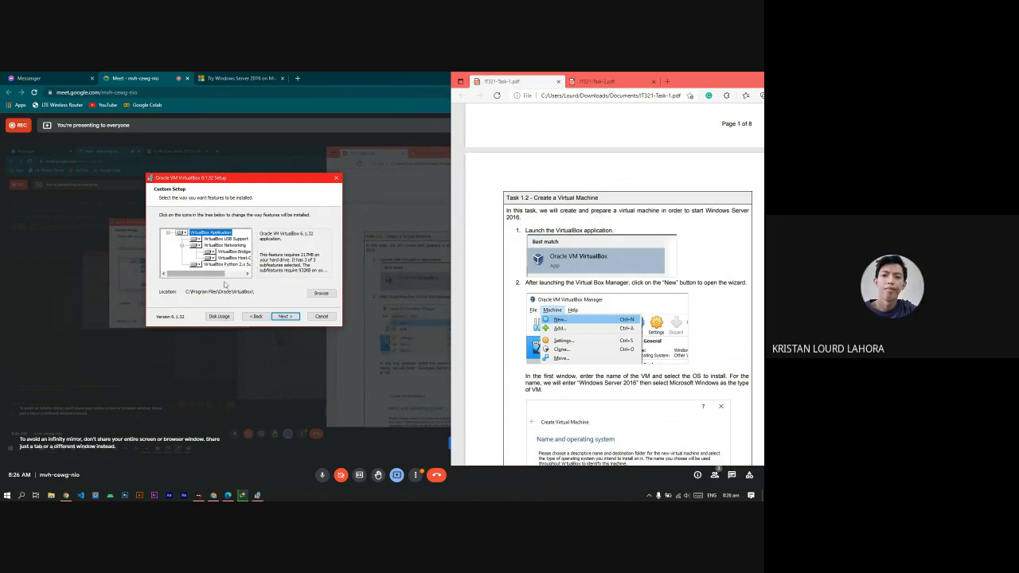
{"action": "scroll", "coordinate": [677, 309], "scroll_direction": "up", "scroll_amount": 3}
{"action": "scroll", "coordinate": [677, 307], "scroll_direction": "down", "scroll_amount": 1}
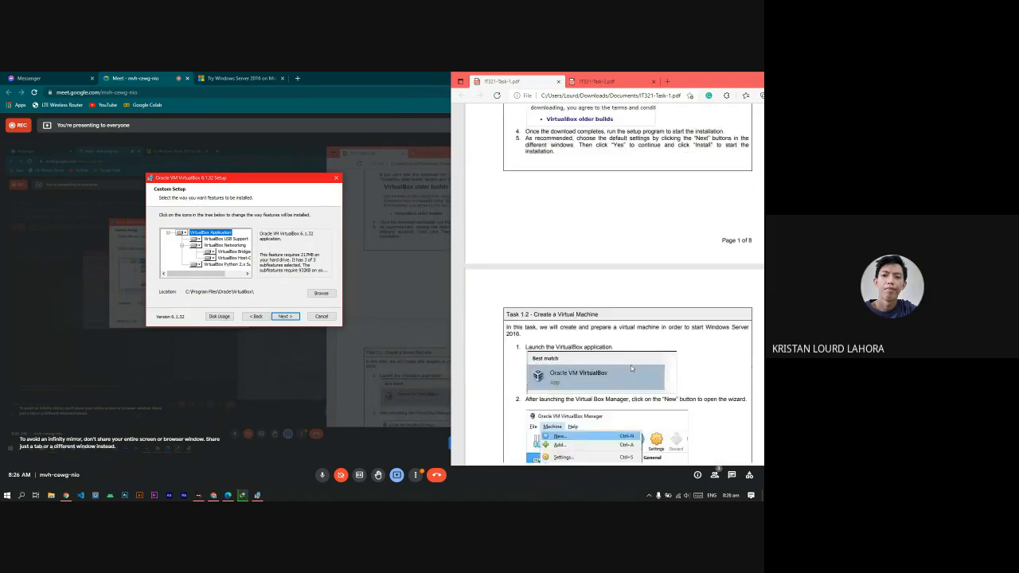
{"action": "scroll", "coordinate": [575, 311], "scroll_direction": "up", "scroll_amount": 6}
{"action": "scroll", "coordinate": [575, 312], "scroll_direction": "down", "scroll_amount": 2}
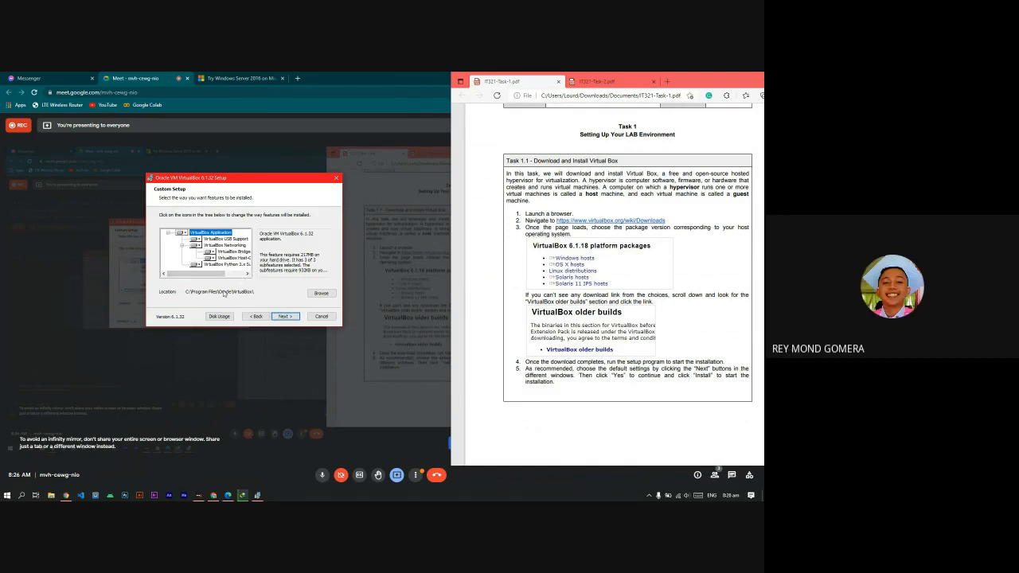
{"action": "left_click", "coordinate": [279, 316]}
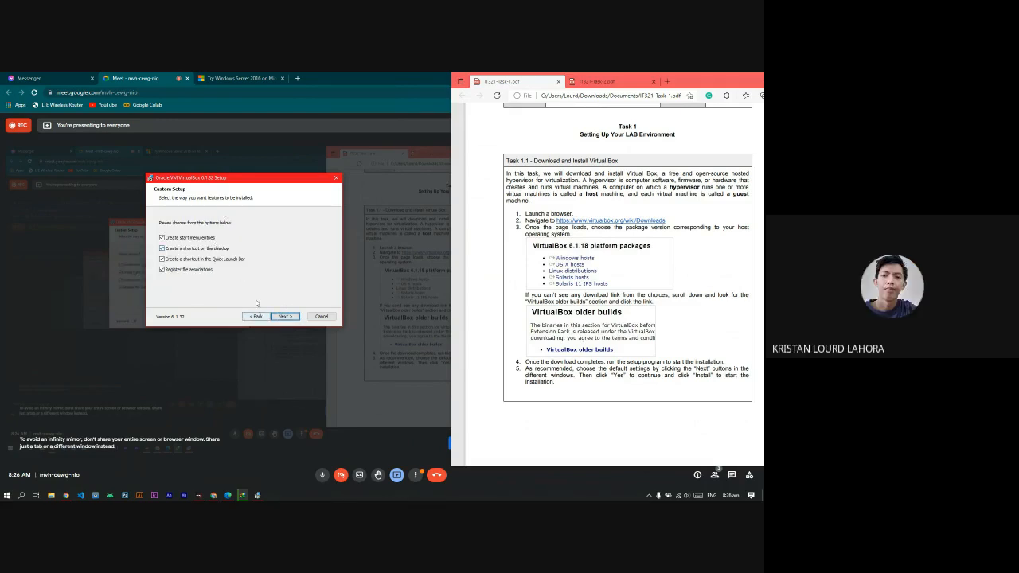
- Keep all default shortcut and file association options, accept the network interfaces warning, and start the VirtualBox installation
{"action": "left_click_drag", "start_coordinate": [234, 186], "coordinate": [272, 185]}
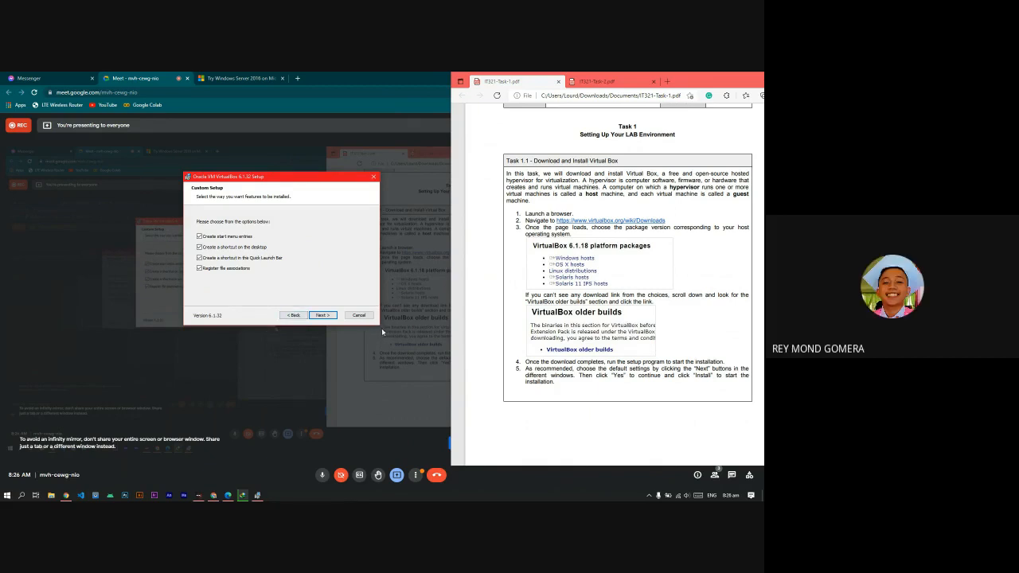
{"action": "left_click_drag", "start_coordinate": [204, 180], "coordinate": [206, 180]}
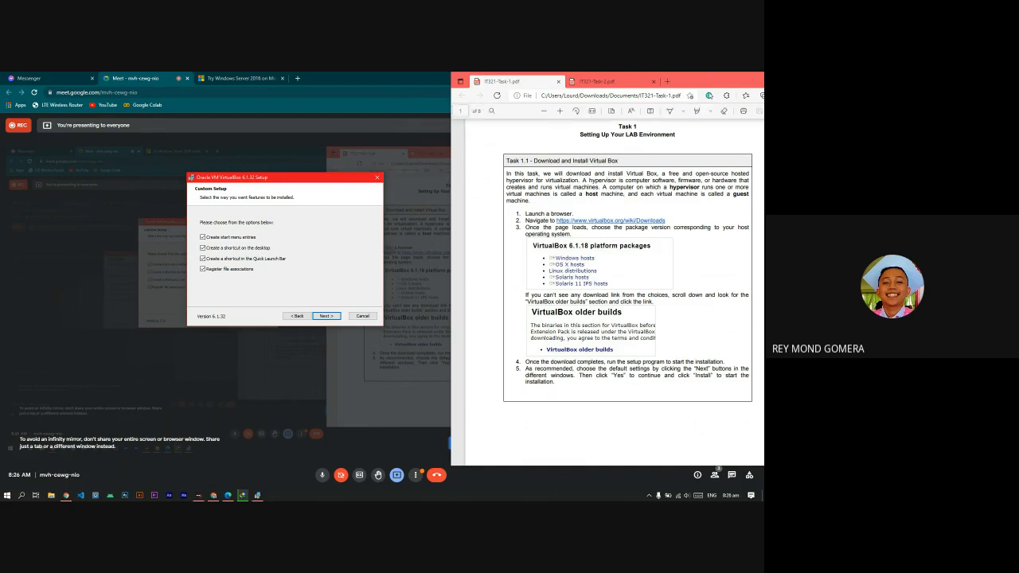
{"action": "left_click", "coordinate": [326, 316]}
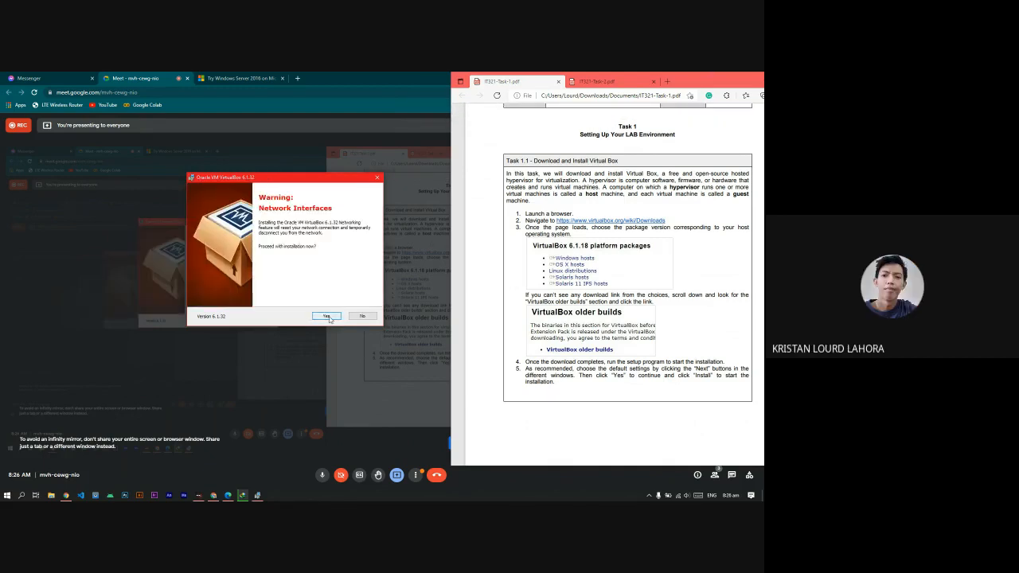
{"action": "left_click", "coordinate": [328, 317]}
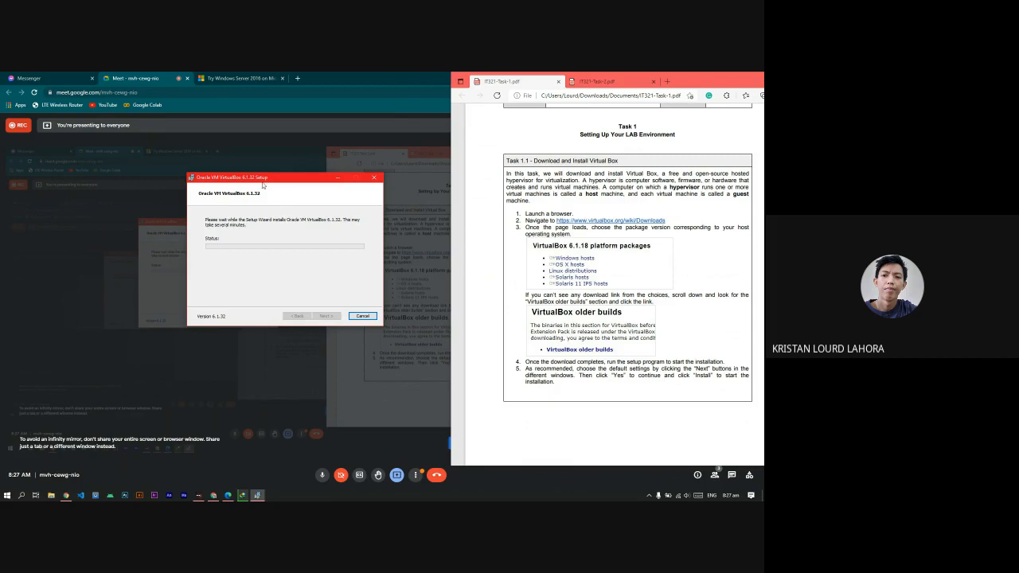
{"action": "left_click_drag", "start_coordinate": [267, 179], "coordinate": [261, 175]}
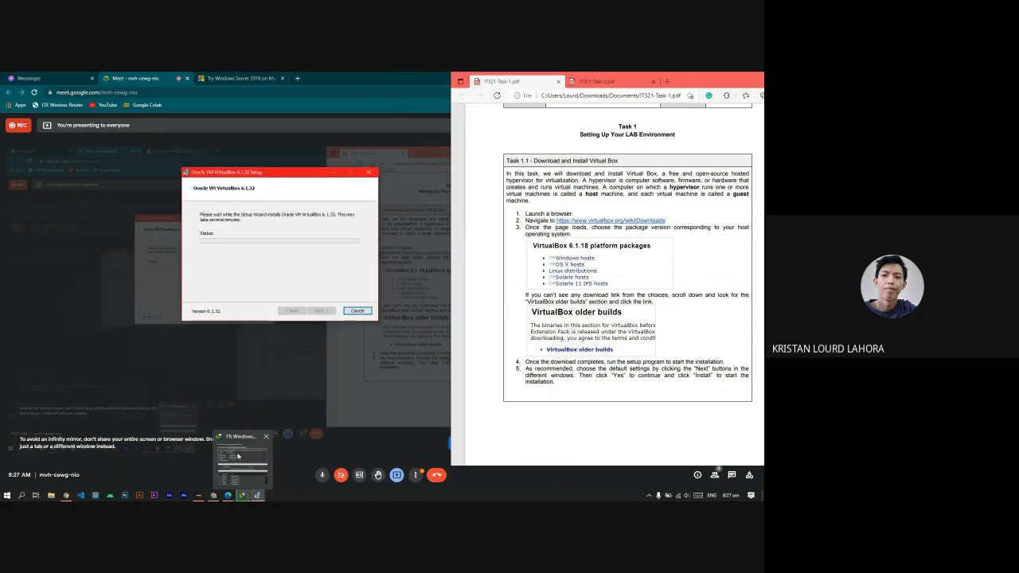
- Check the progress of the Windows Server 2016 Datacenter evaluation download, then minimize its window
{"action": "left_click", "coordinate": [243, 439]}
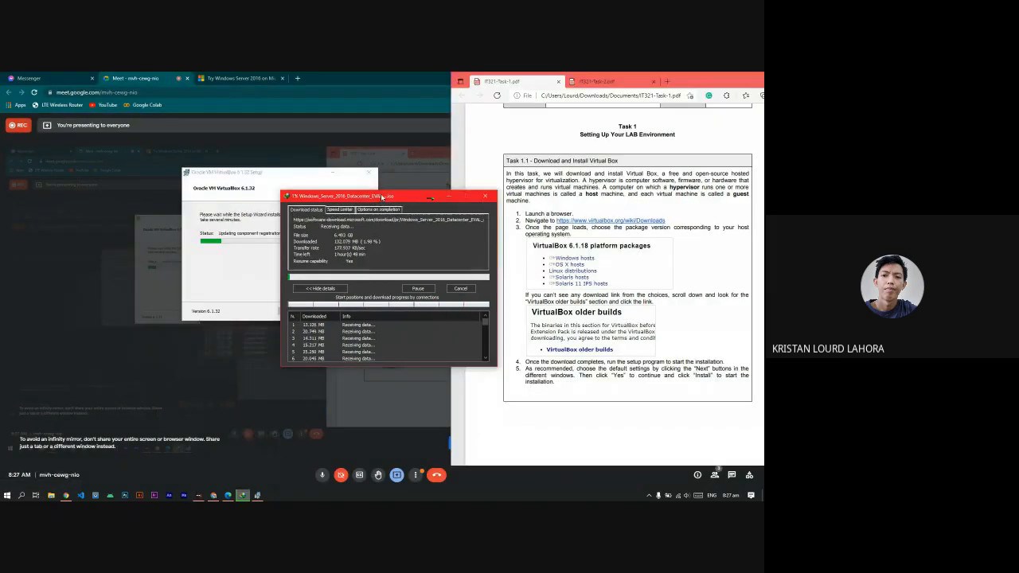
{"action": "left_click_drag", "start_coordinate": [382, 198], "coordinate": [437, 166]}
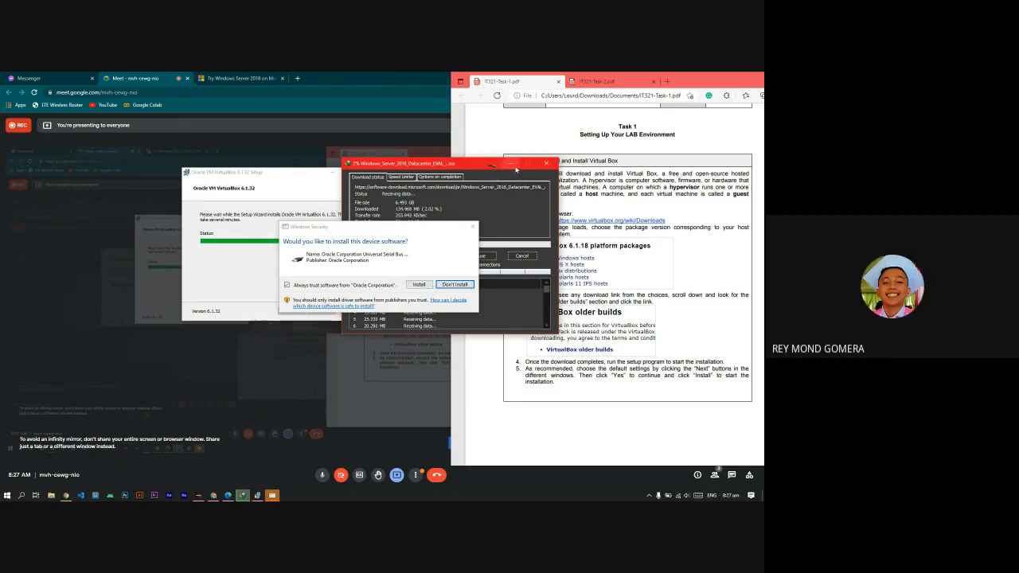
{"action": "left_click", "coordinate": [510, 163]}
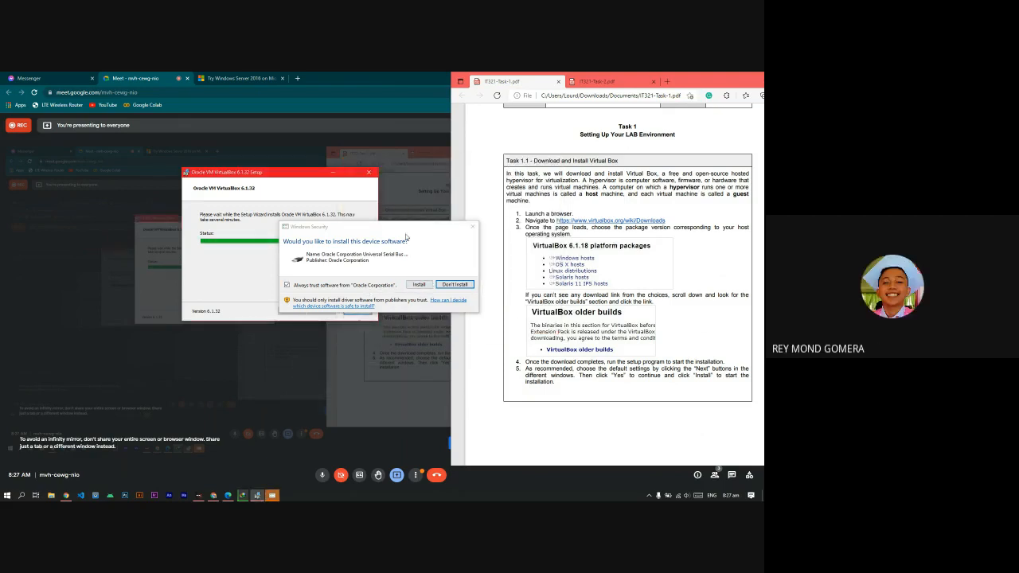
- Allow installation of the Oracle Corporation Universal Serial Bus device software, keeping the publisher always trusted
{"action": "left_click_drag", "start_coordinate": [404, 229], "coordinate": [510, 167]}
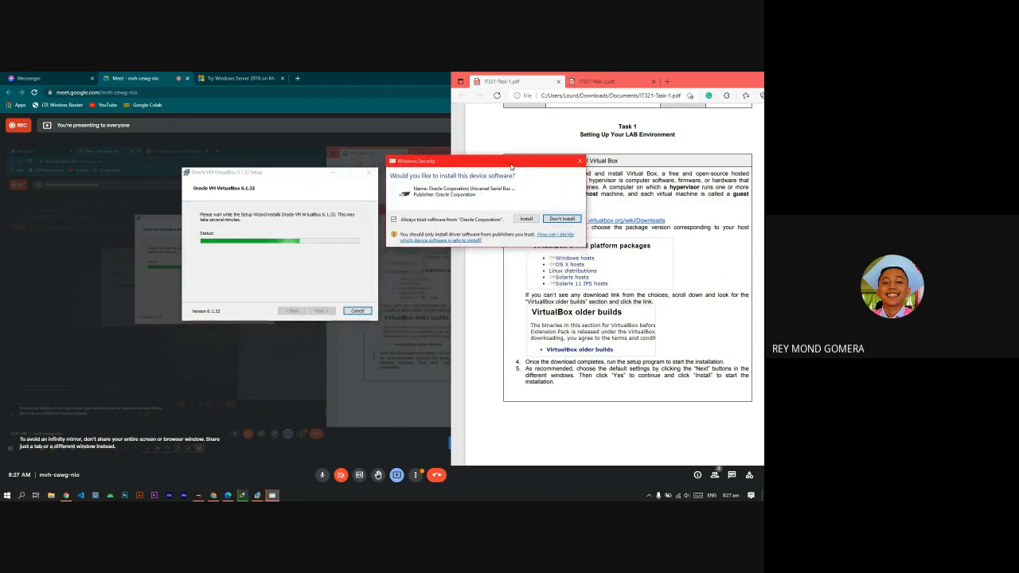
{"action": "scroll", "coordinate": [679, 369], "scroll_direction": "down", "scroll_amount": 5}
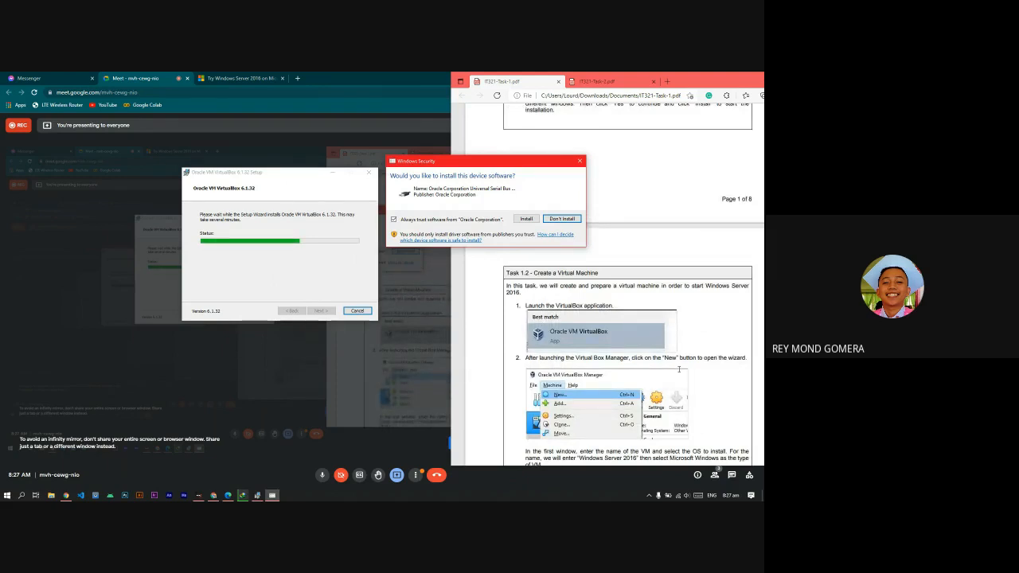
{"action": "left_click_drag", "start_coordinate": [493, 162], "coordinate": [481, 168]}
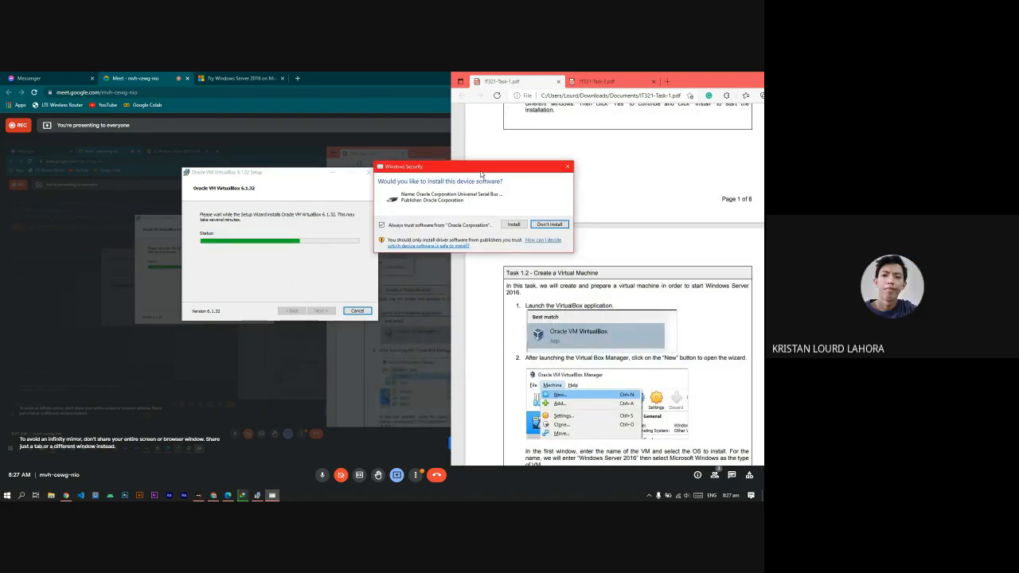
{"action": "left_click", "coordinate": [509, 224]}
{"action": "left_click_drag", "start_coordinate": [478, 172], "coordinate": [473, 178]}
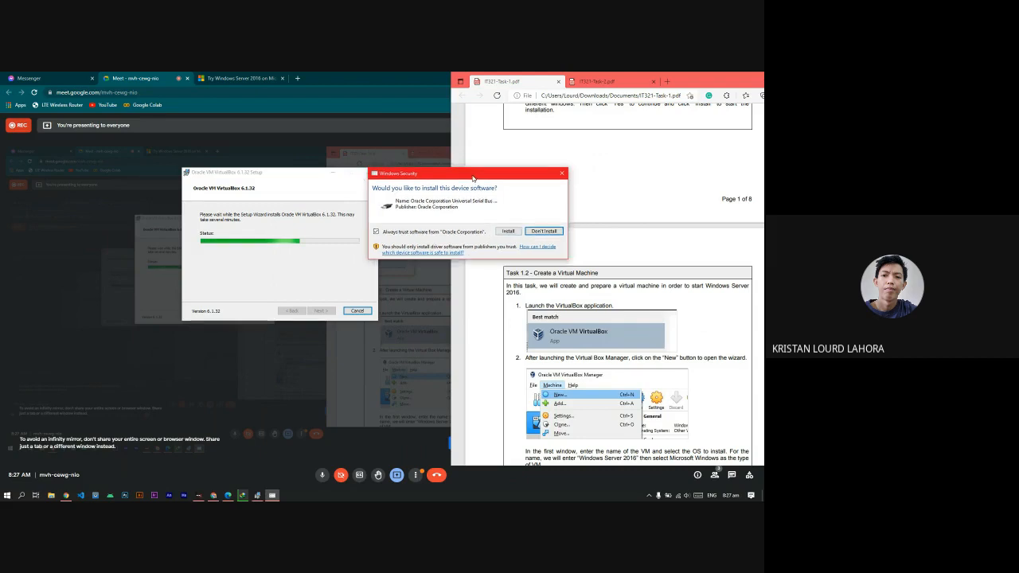
{"action": "left_click", "coordinate": [507, 231]}
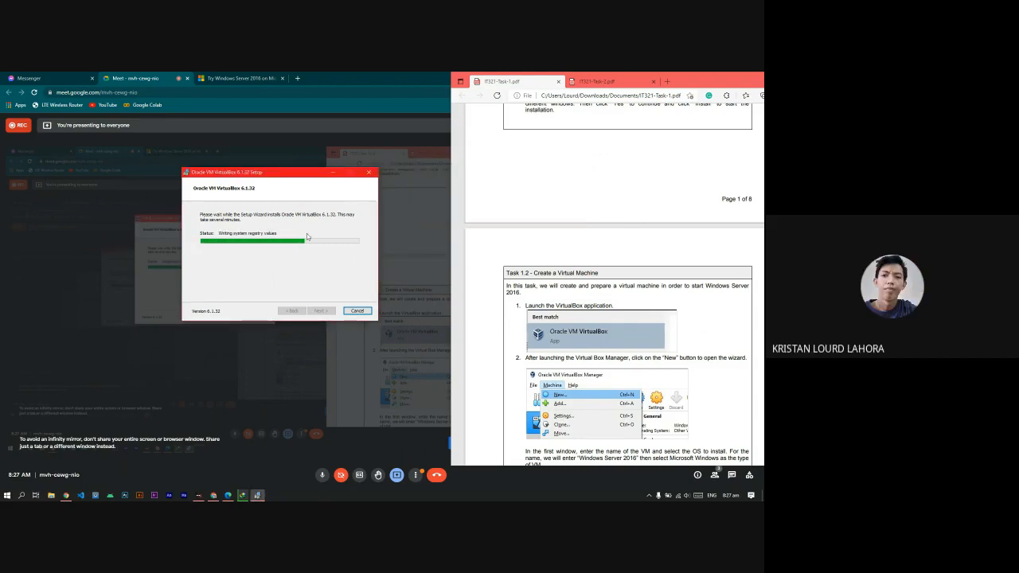
{"action": "left_click", "coordinate": [649, 495]}
{"action": "left_click", "coordinate": [648, 495]}
{"action": "left_click", "coordinate": [375, 212]}
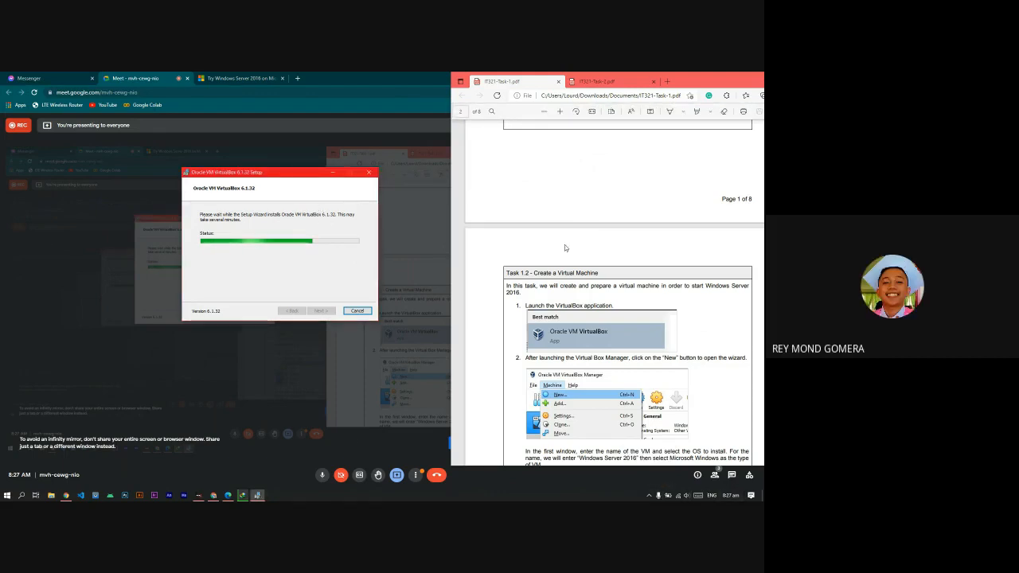
- Finish the setup wizard with VirtualBox set to start, and position and slightly enlarge its manager window beside the instructions
{"action": "scroll", "coordinate": [565, 246], "scroll_direction": "up", "scroll_amount": 3}
{"action": "scroll", "coordinate": [601, 297], "scroll_direction": "down", "scroll_amount": 5}
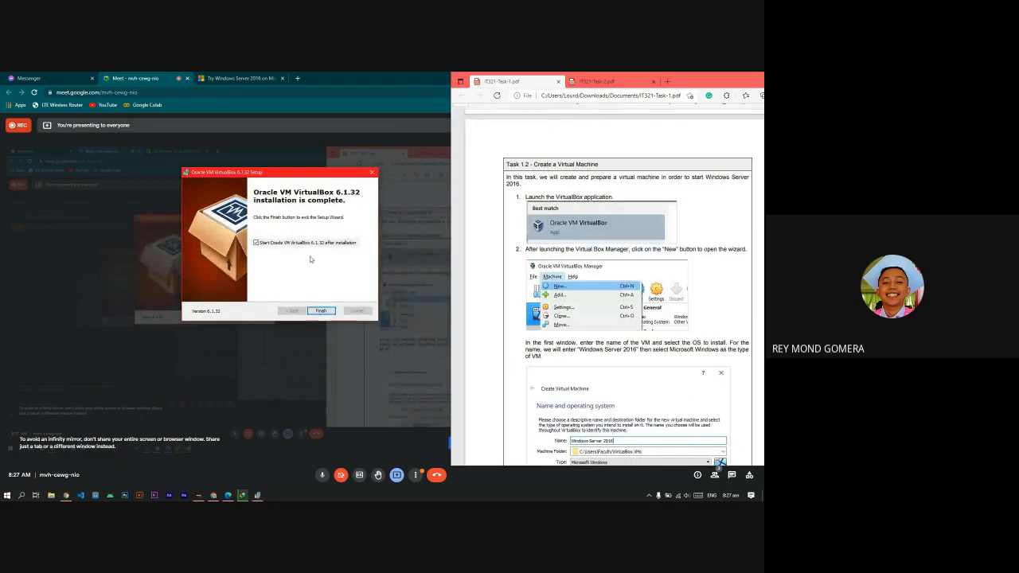
{"action": "left_click", "coordinate": [324, 311]}
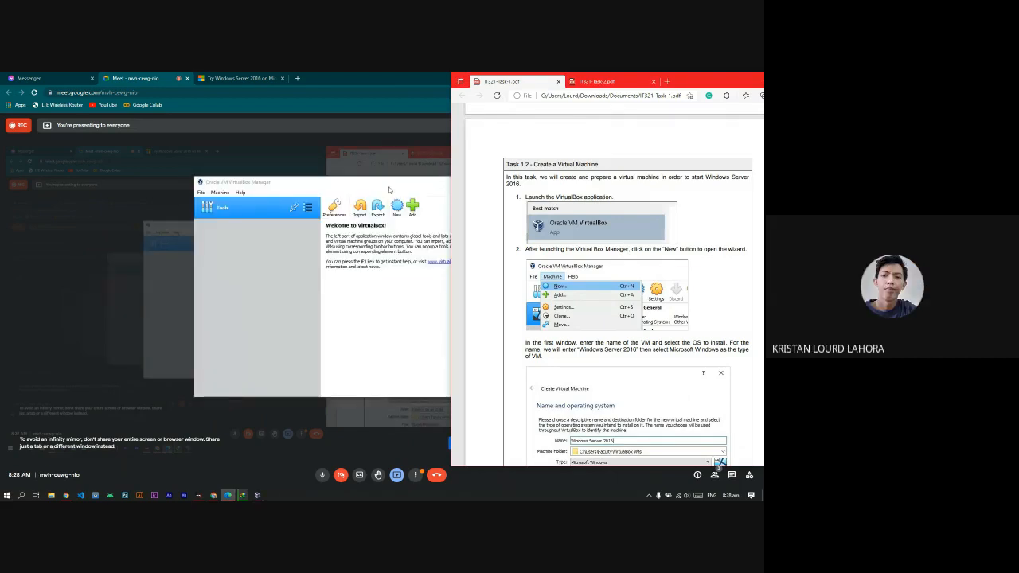
{"action": "left_click_drag", "start_coordinate": [381, 184], "coordinate": [238, 130]}
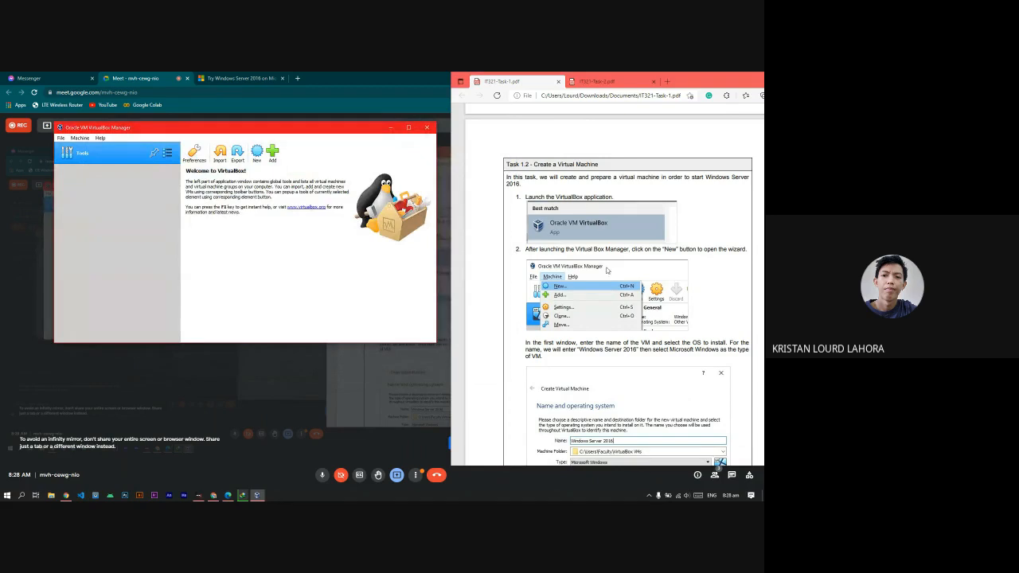
{"action": "scroll", "coordinate": [606, 270], "scroll_direction": "down", "scroll_amount": 1}
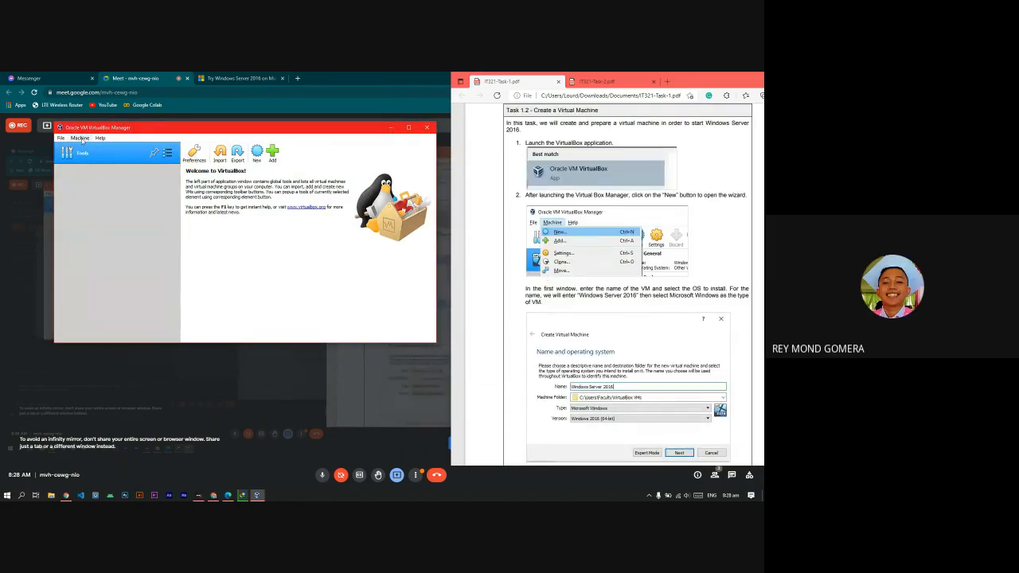
{"action": "left_click_drag", "start_coordinate": [435, 344], "coordinate": [457, 350]}
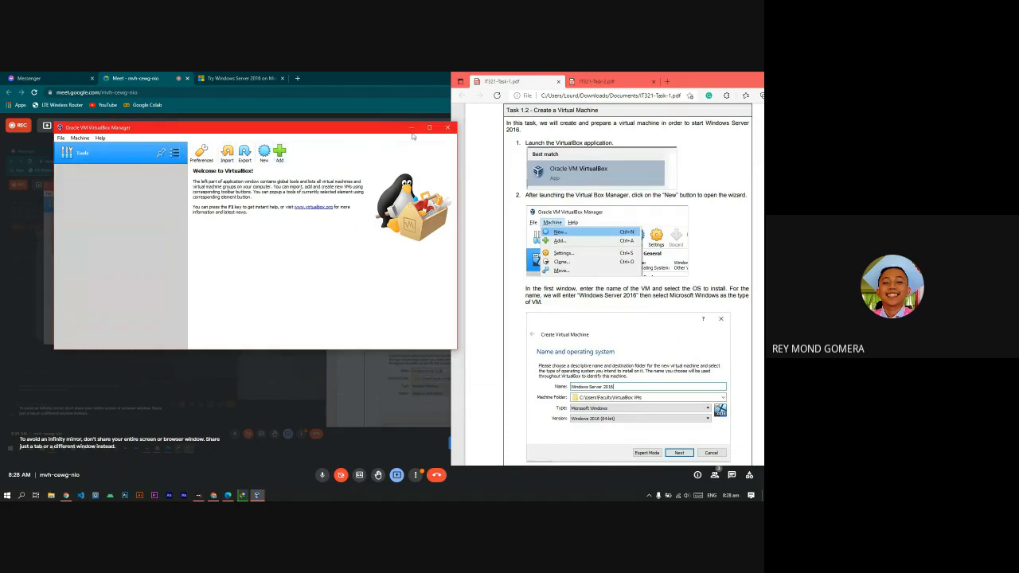
- Start creating a new virtual machine named "Windows Server 2016" and compare its operating system settings with the PDF instructions
{"action": "left_click", "coordinate": [80, 138]}
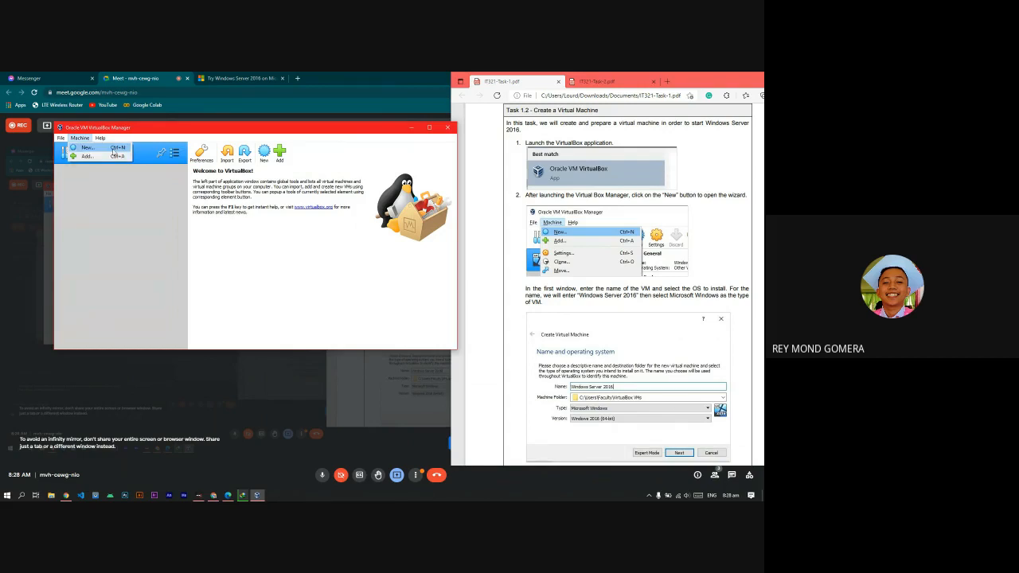
{"action": "left_click", "coordinate": [113, 152]}
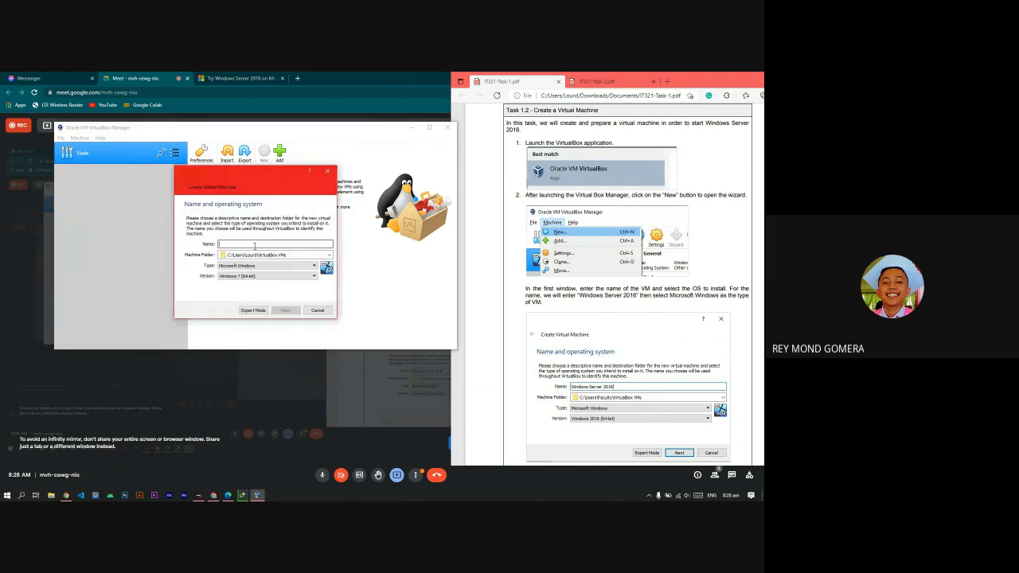
{"action": "type", "text": "W"}
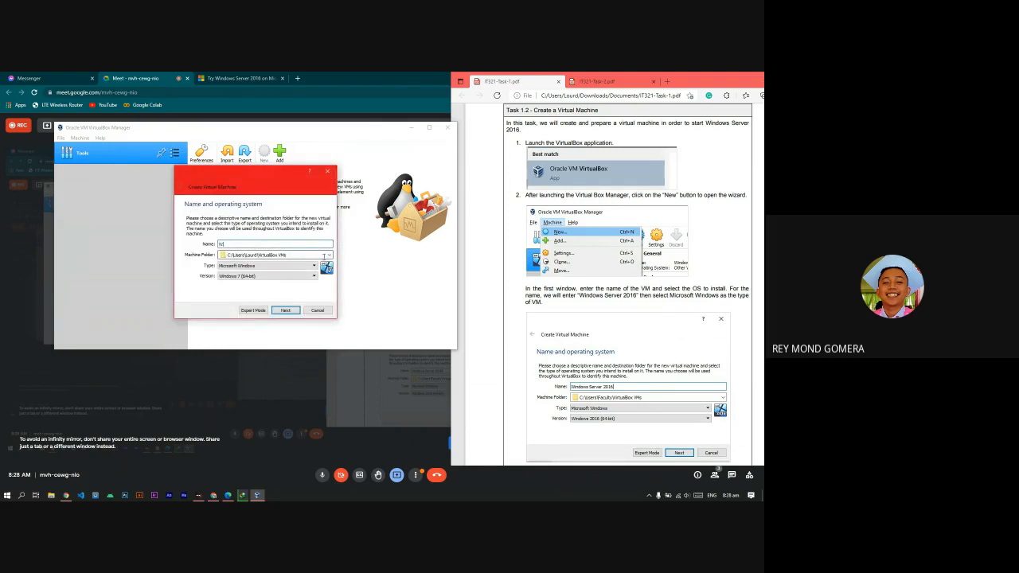
{"action": "type", "text": "indows Server 2016"}
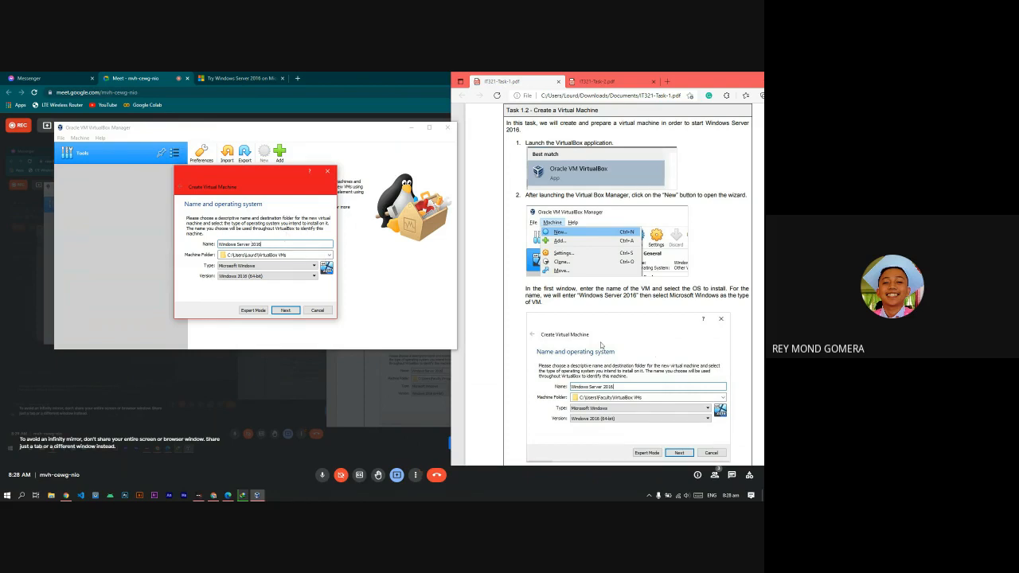
{"action": "scroll", "coordinate": [601, 345], "scroll_direction": "down", "scroll_amount": 3}
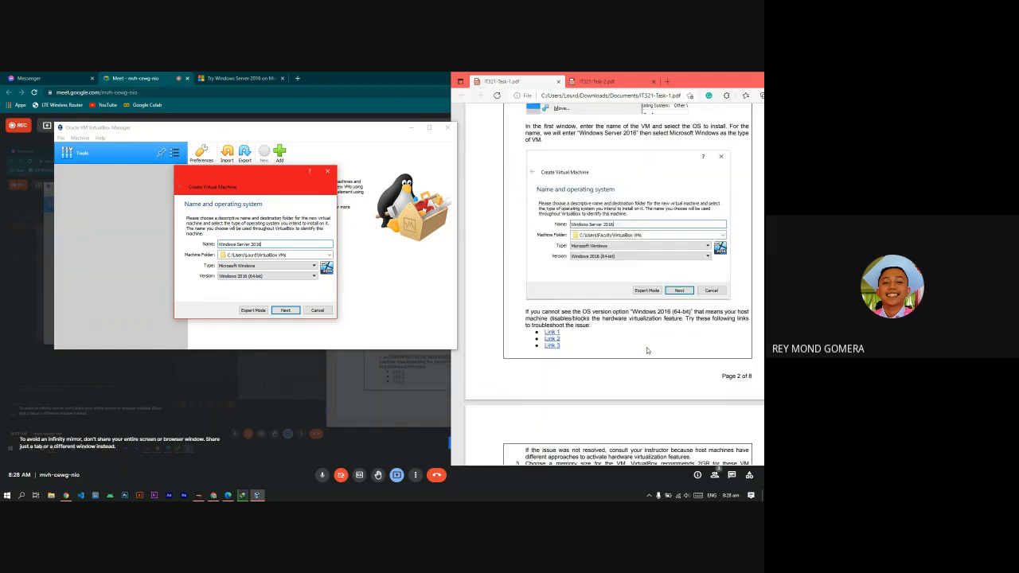
{"action": "scroll", "coordinate": [647, 351], "scroll_direction": "down", "scroll_amount": 1}
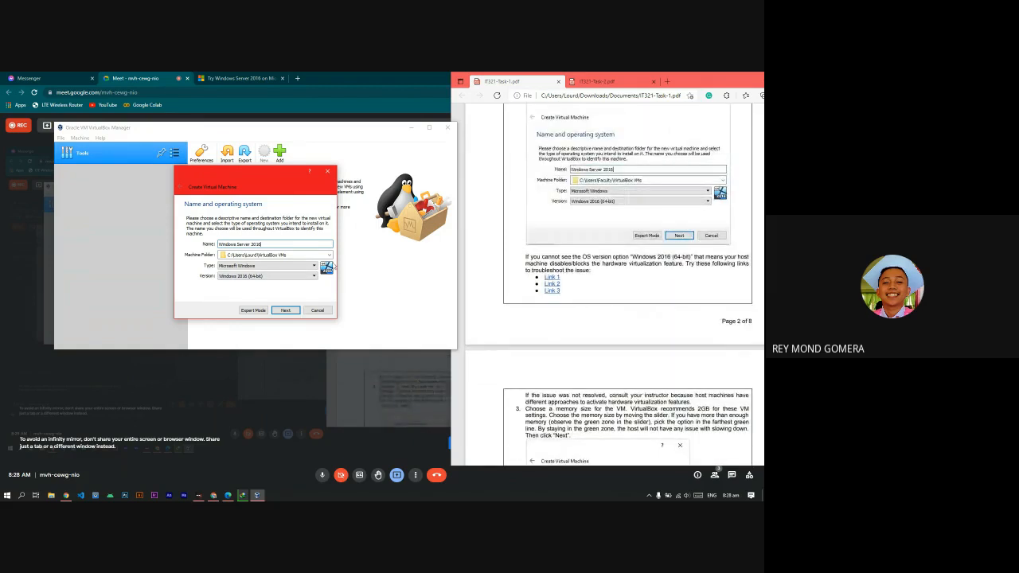
- Check the operating system settings against the PDF, keep version Windows 2016 (64-bit), and continue to the memory size
{"action": "scroll", "coordinate": [657, 292], "scroll_direction": "up", "scroll_amount": 1}
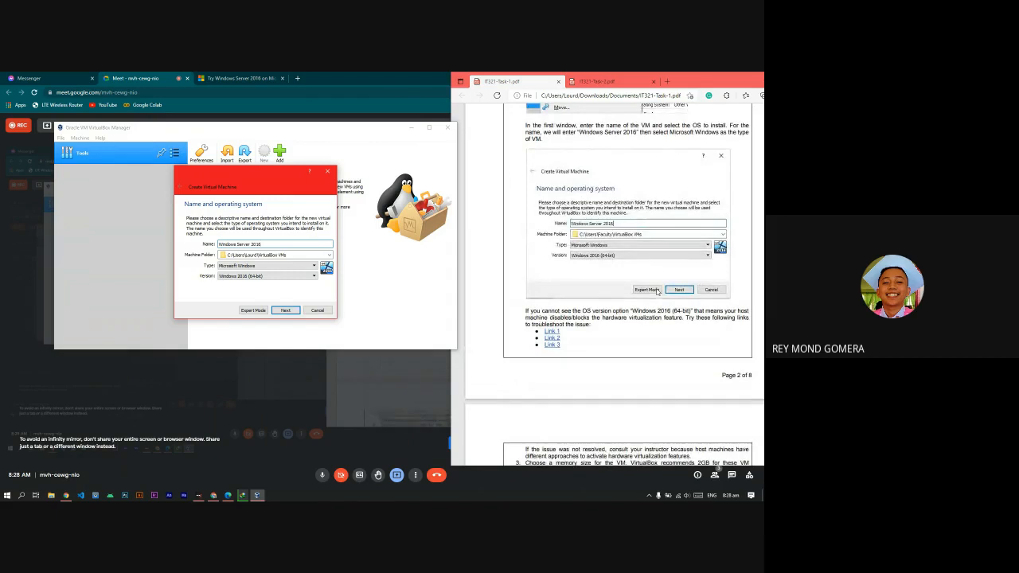
{"action": "scroll", "coordinate": [656, 292], "scroll_direction": "up", "scroll_amount": 1}
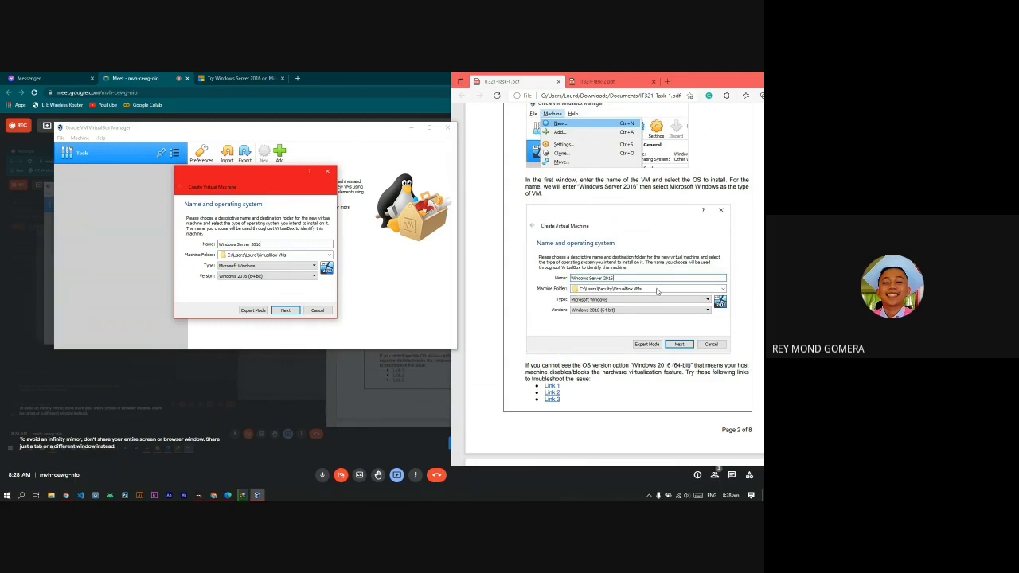
{"action": "scroll", "coordinate": [657, 291], "scroll_direction": "down", "scroll_amount": 2}
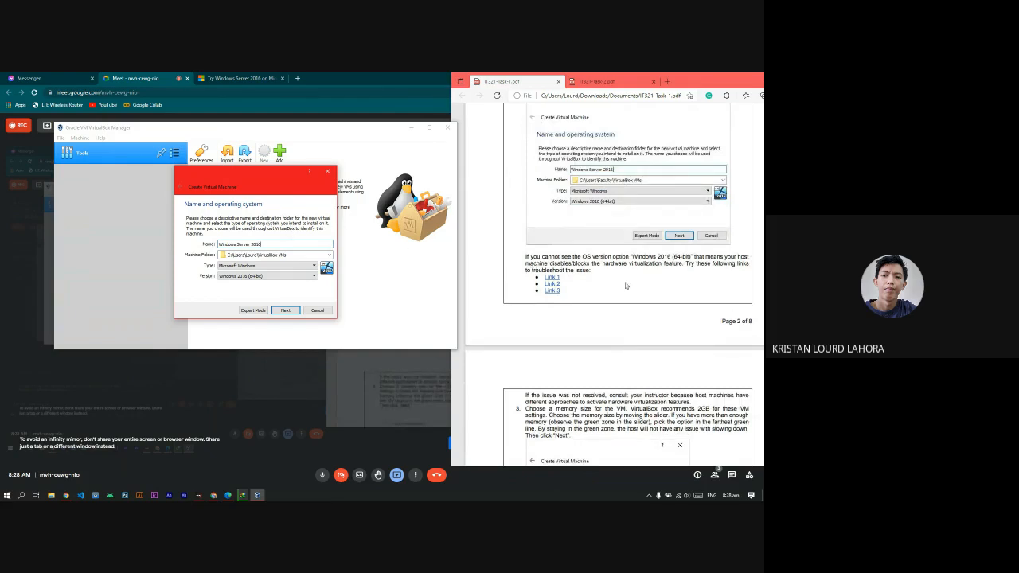
{"action": "left_click", "coordinate": [298, 280]}
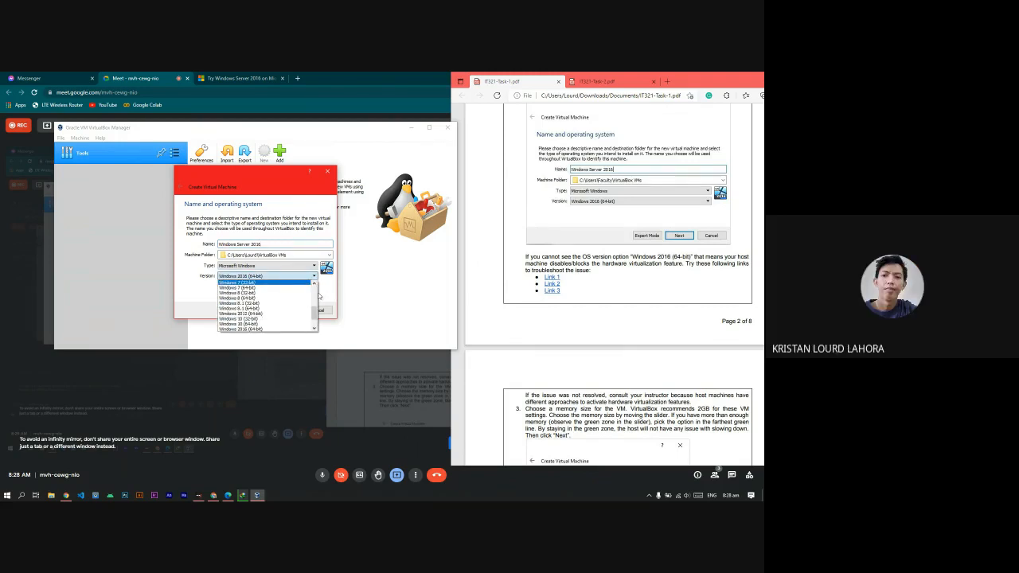
{"action": "left_click", "coordinate": [277, 277]}
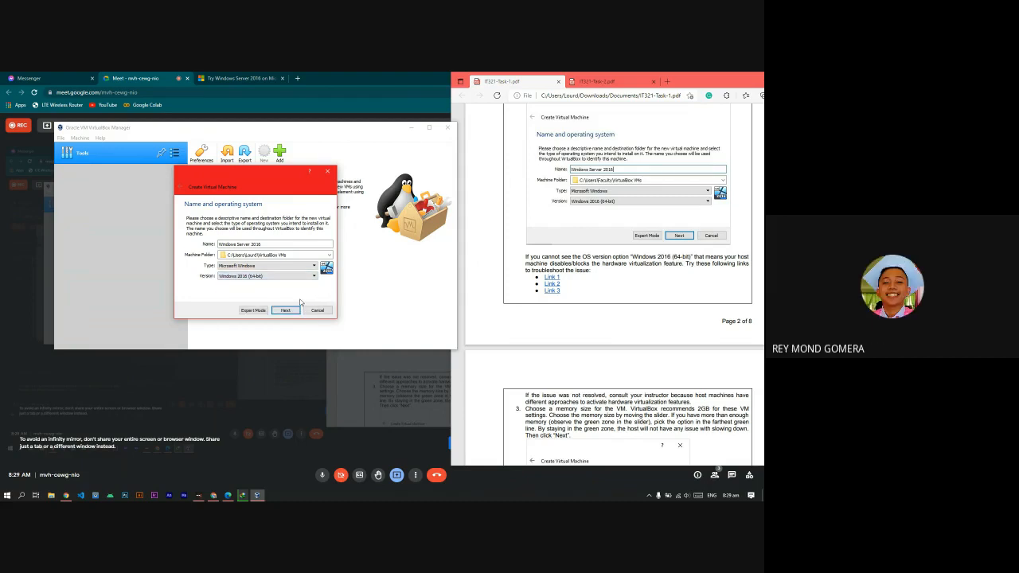
{"action": "scroll", "coordinate": [659, 256], "scroll_direction": "up", "scroll_amount": 3}
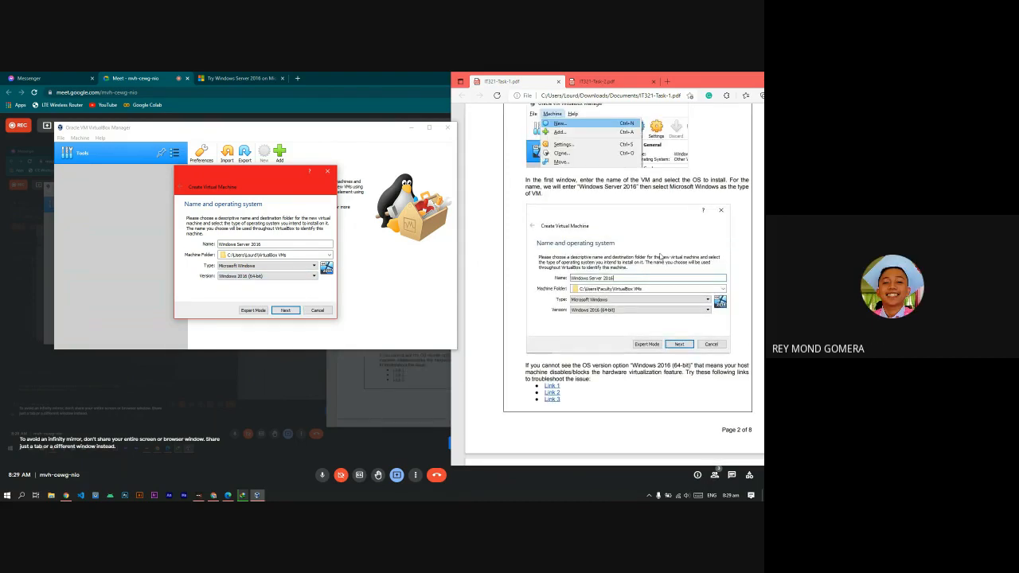
{"action": "scroll", "coordinate": [660, 257], "scroll_direction": "down", "scroll_amount": 7}
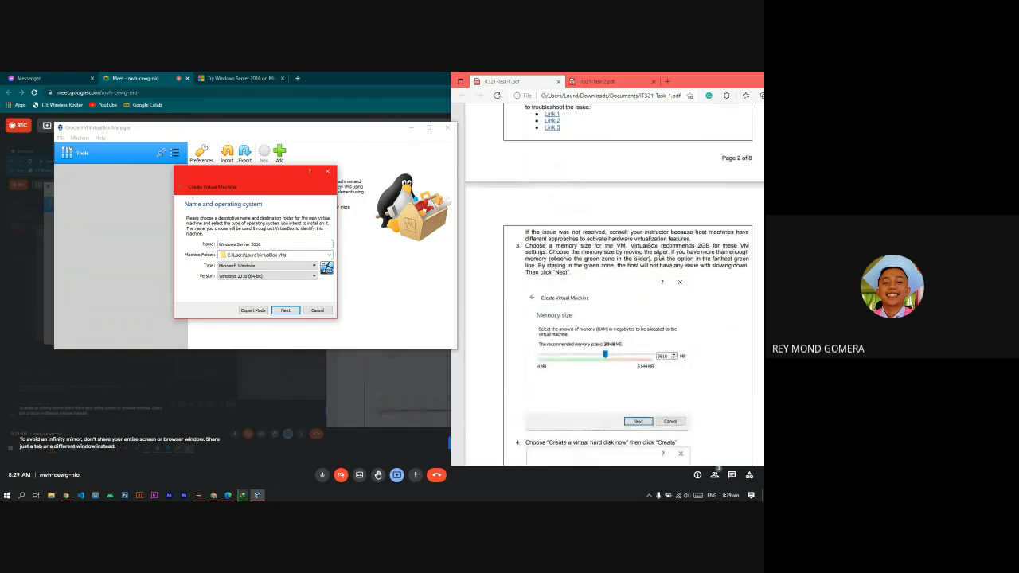
{"action": "left_click", "coordinate": [285, 309]}
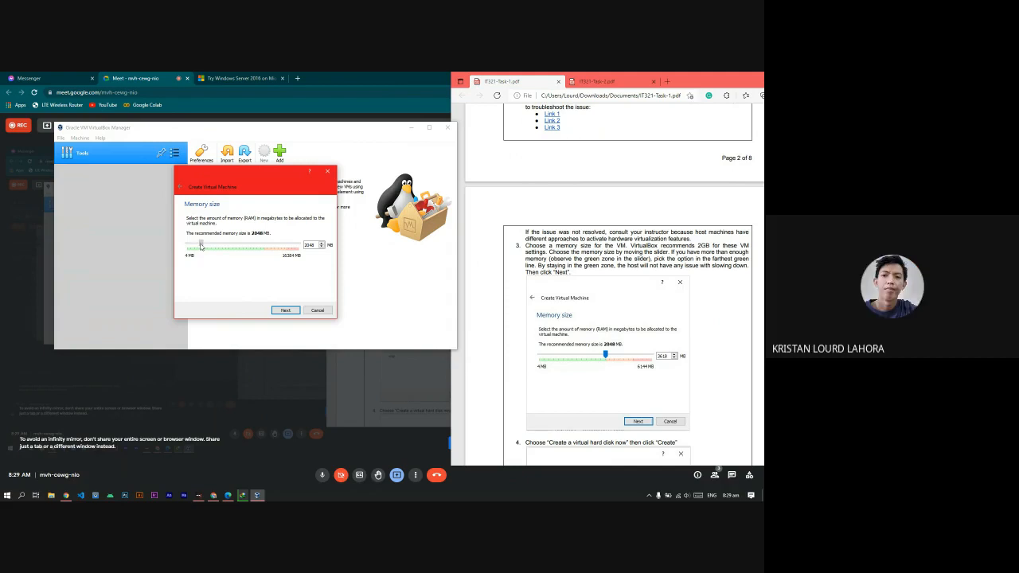
- Try larger memory sizes for the virtual machine, and set the memory size back to 2048 MB
{"action": "left_click_drag", "start_coordinate": [203, 247], "coordinate": [212, 246]}
{"action": "left_click_drag", "start_coordinate": [212, 245], "coordinate": [263, 254]}
{"action": "double_click", "coordinate": [310, 245]}
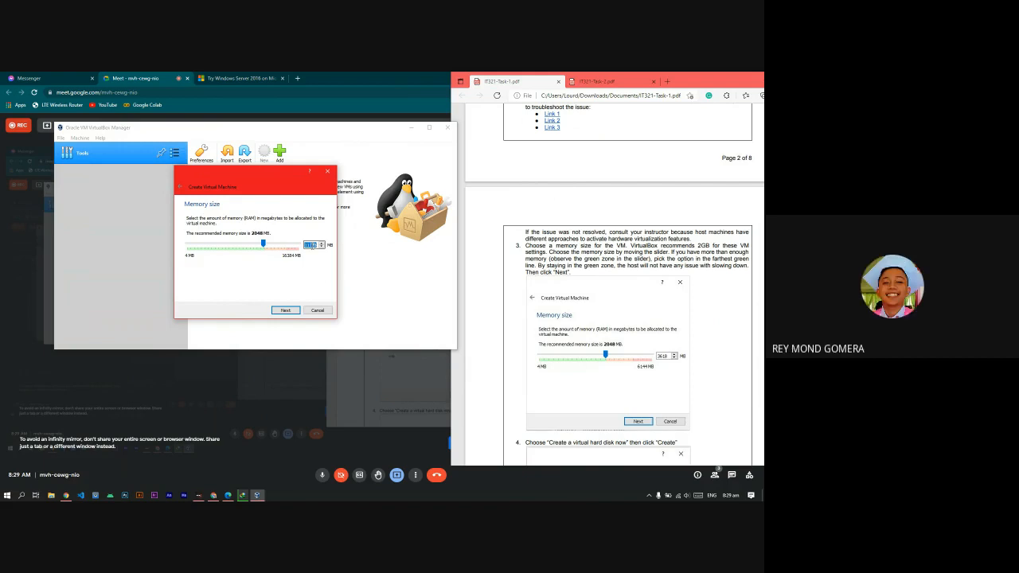
{"action": "type", "text": "2048"}
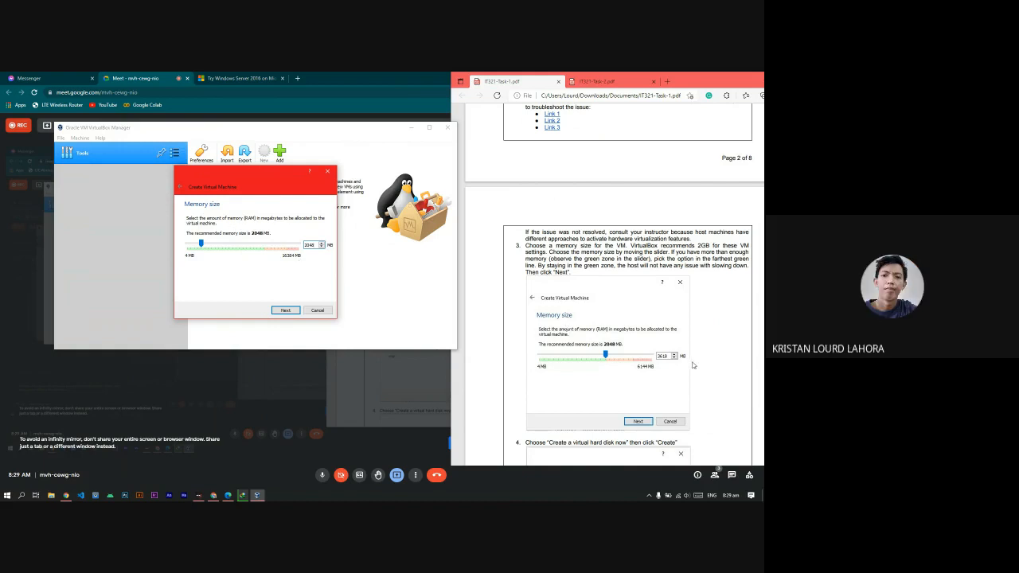
- Choose to create a virtual hard disk now, with VHD (Virtual Hard Disk) as its file type
{"action": "scroll", "coordinate": [662, 359], "scroll_direction": "down", "scroll_amount": 3}
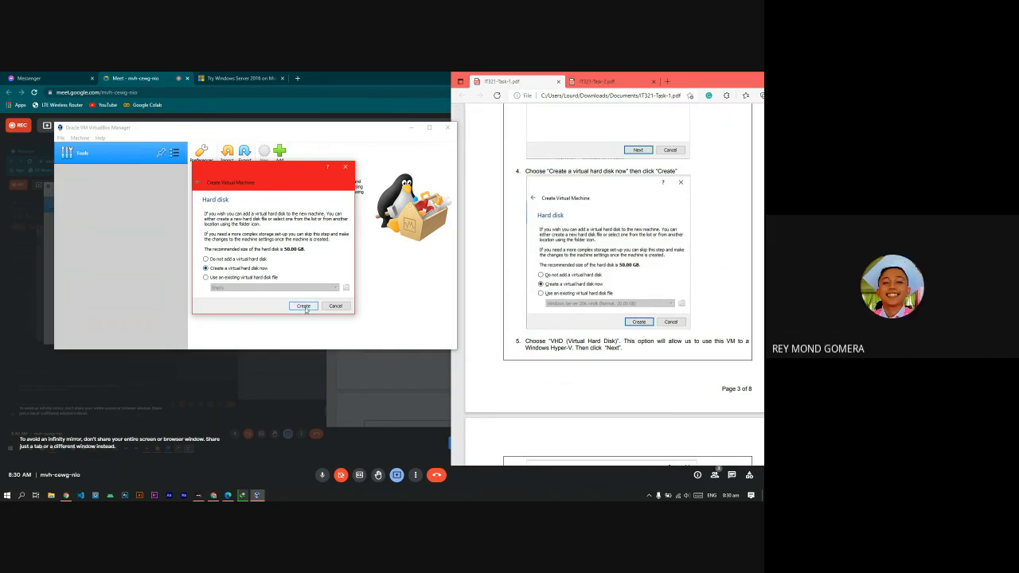
{"action": "left_click", "coordinate": [304, 307]}
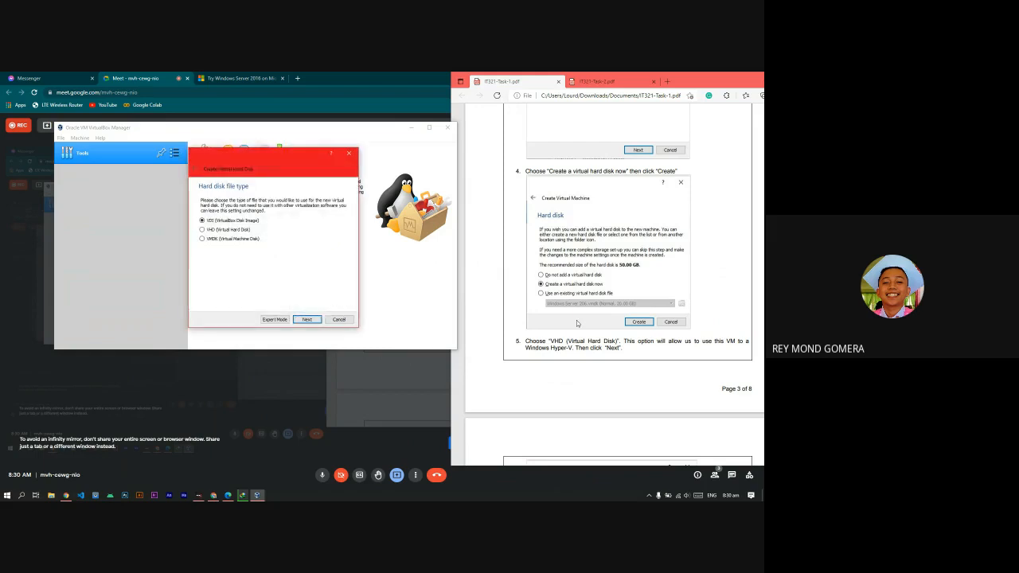
{"action": "scroll", "coordinate": [663, 344], "scroll_direction": "down", "scroll_amount": 2}
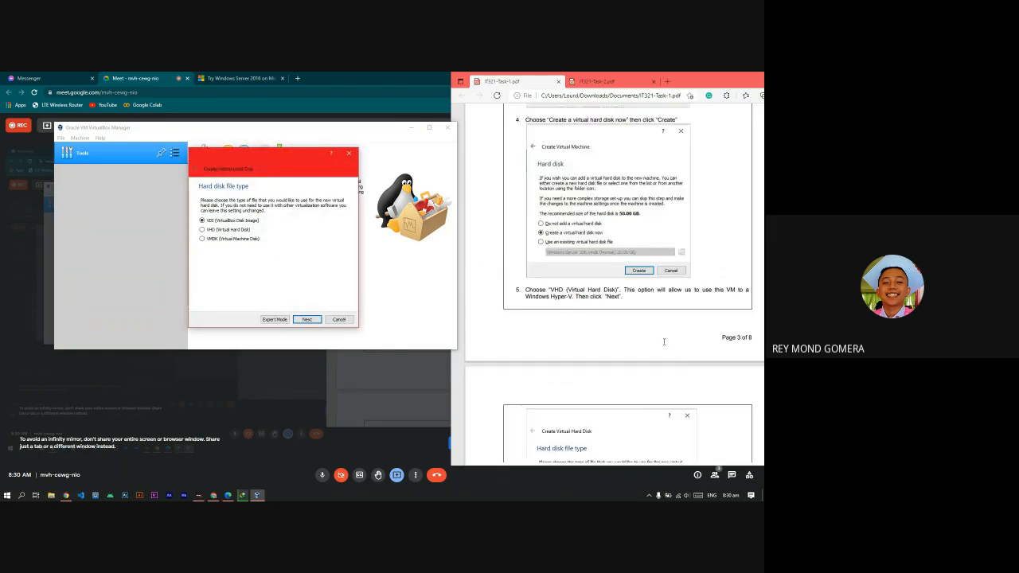
{"action": "left_click", "coordinate": [237, 232]}
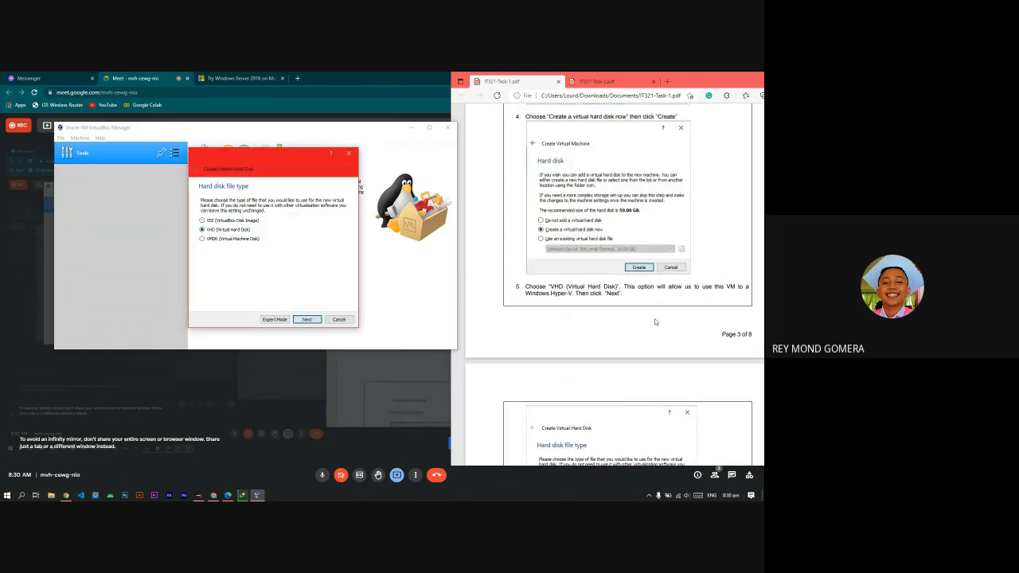
{"action": "scroll", "coordinate": [654, 322], "scroll_direction": "down", "scroll_amount": 1}
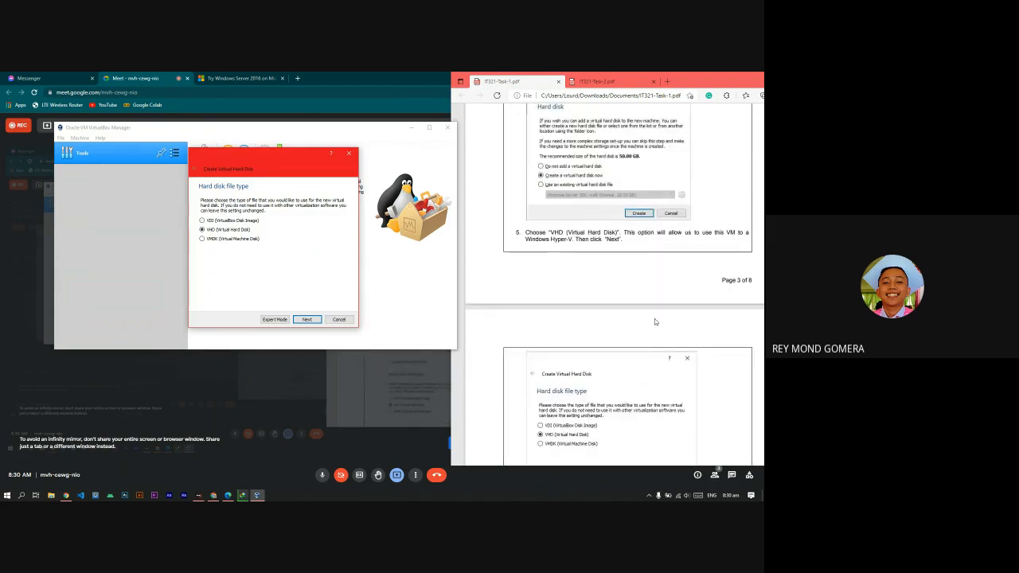
{"action": "scroll", "coordinate": [654, 322], "scroll_direction": "down", "scroll_amount": 1}
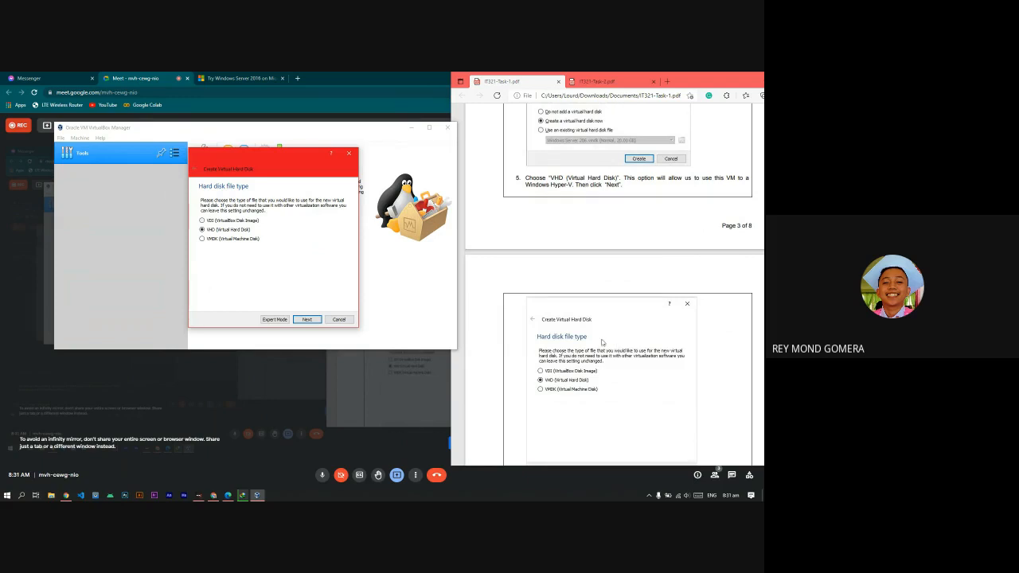
{"action": "left_click", "coordinate": [306, 319]}
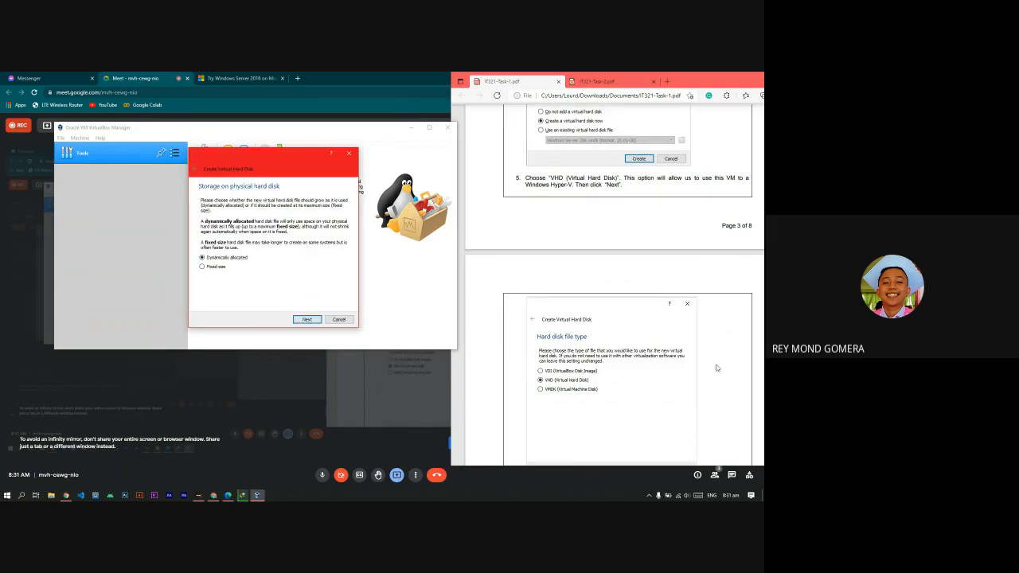
- Following the PDF instructions, keep the virtual hard disk's storage dynamically allocated and continue to its file location and size
{"action": "scroll", "coordinate": [716, 368], "scroll_direction": "down", "scroll_amount": 5}
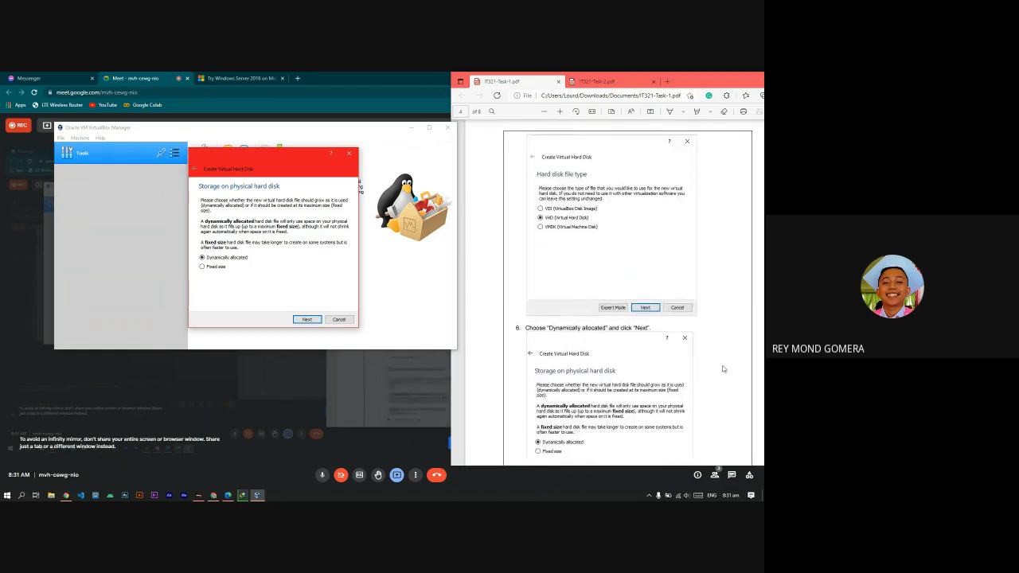
{"action": "scroll", "coordinate": [664, 362], "scroll_direction": "down", "scroll_amount": 3}
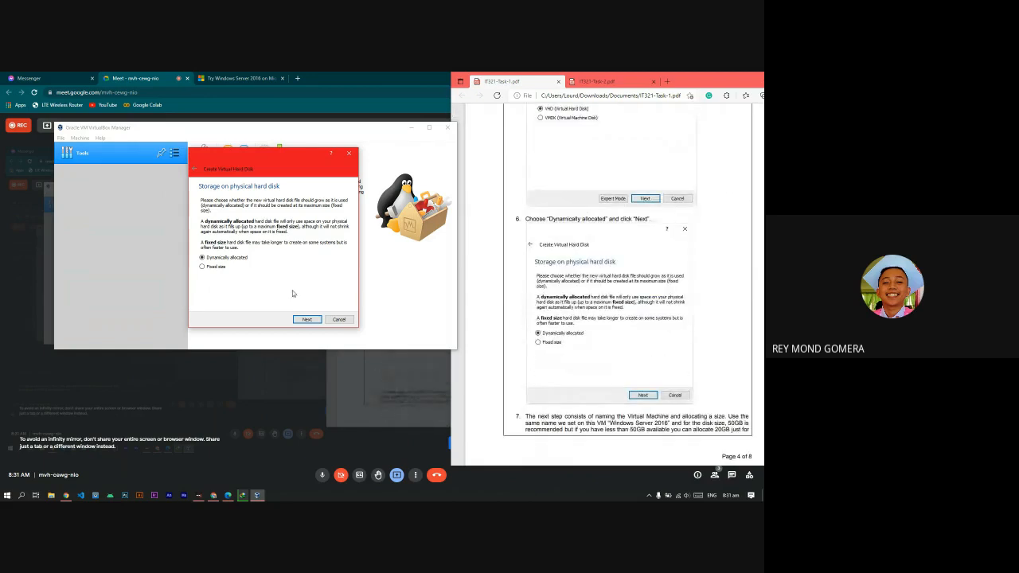
{"action": "left_click", "coordinate": [306, 319]}
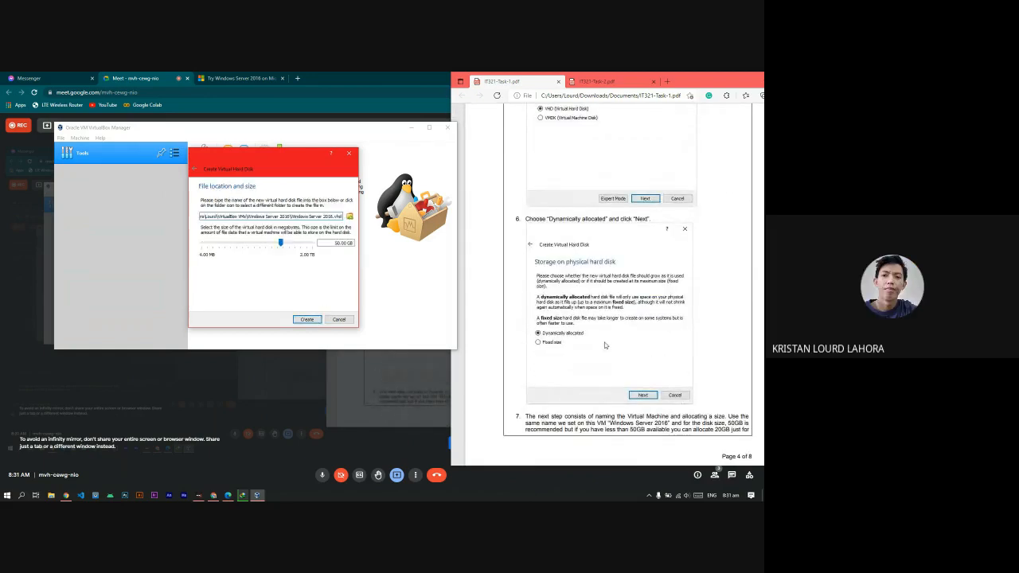
- Check the virtual hard disk's file name and size against the PDF, and create it as "Windows Server 2016.vhd" with 50.00 GB
{"action": "scroll", "coordinate": [604, 346], "scroll_direction": "down", "scroll_amount": 5}
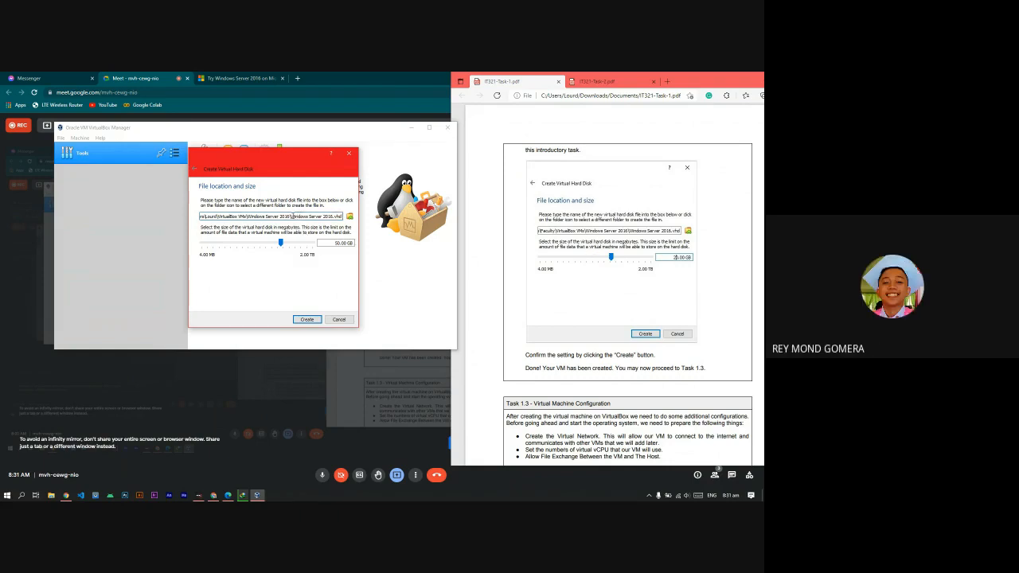
{"action": "left_click_drag", "start_coordinate": [291, 215], "coordinate": [343, 216]}
{"action": "left_click", "coordinate": [333, 244]}
{"action": "left_click", "coordinate": [335, 215]}
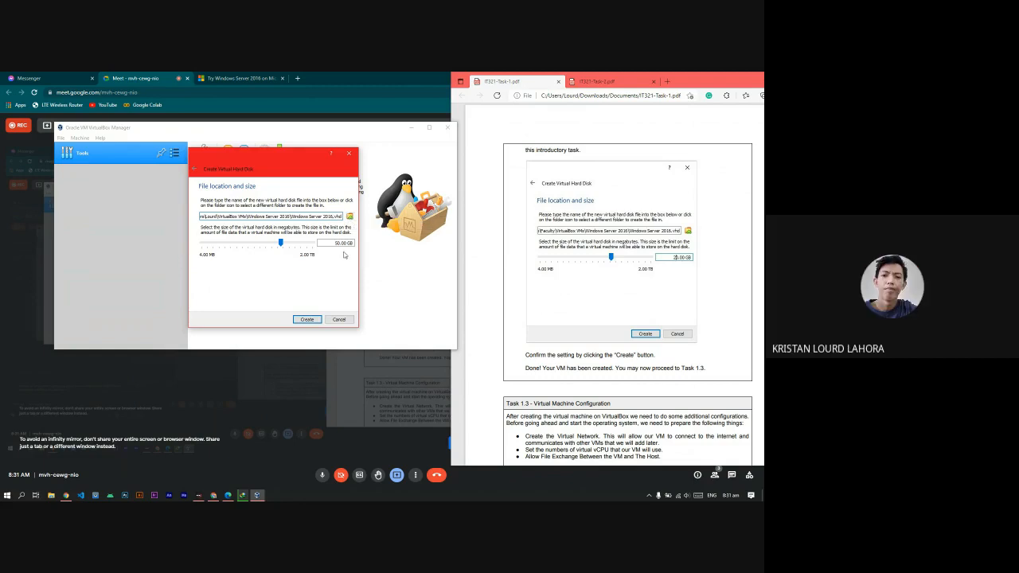
{"action": "left_click", "coordinate": [51, 494]}
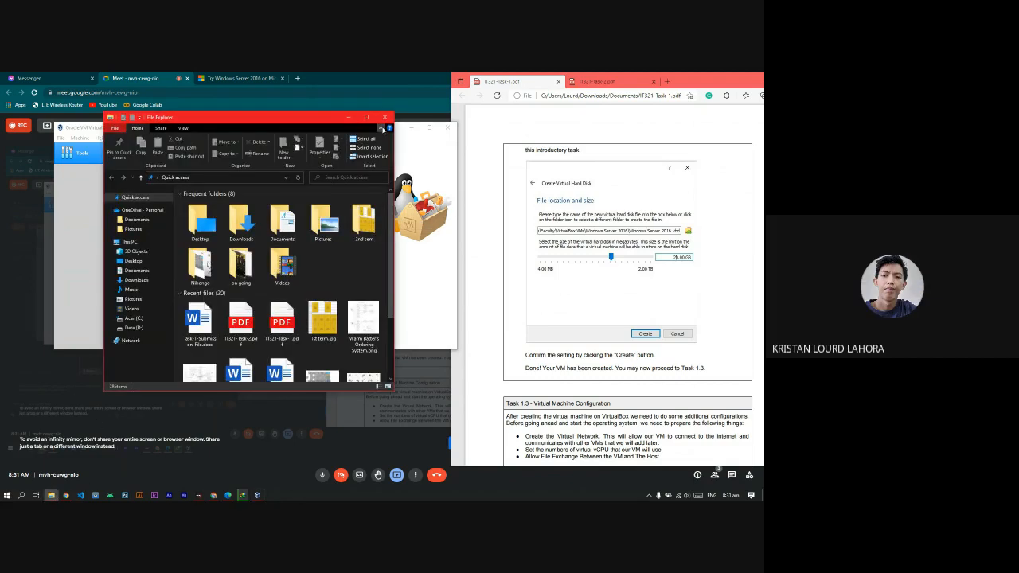
{"action": "left_click", "coordinate": [383, 119]}
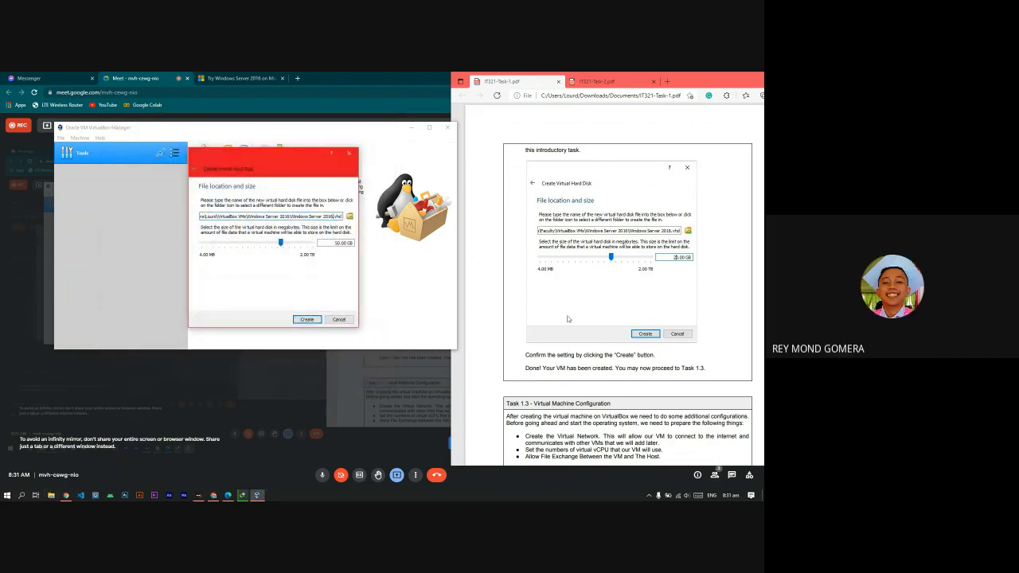
{"action": "scroll", "coordinate": [576, 324], "scroll_direction": "down", "scroll_amount": 2}
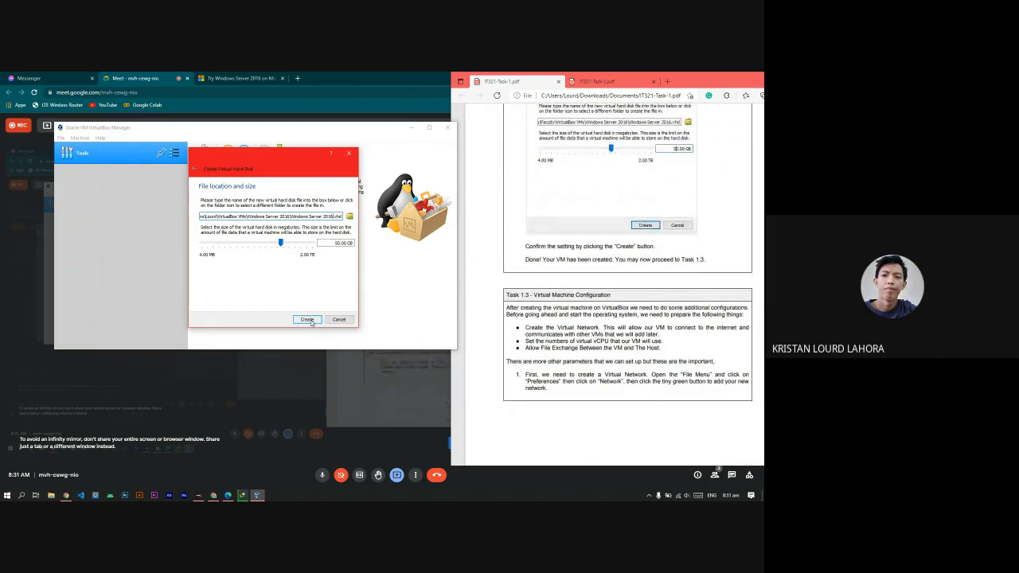
{"action": "left_click", "coordinate": [307, 319]}
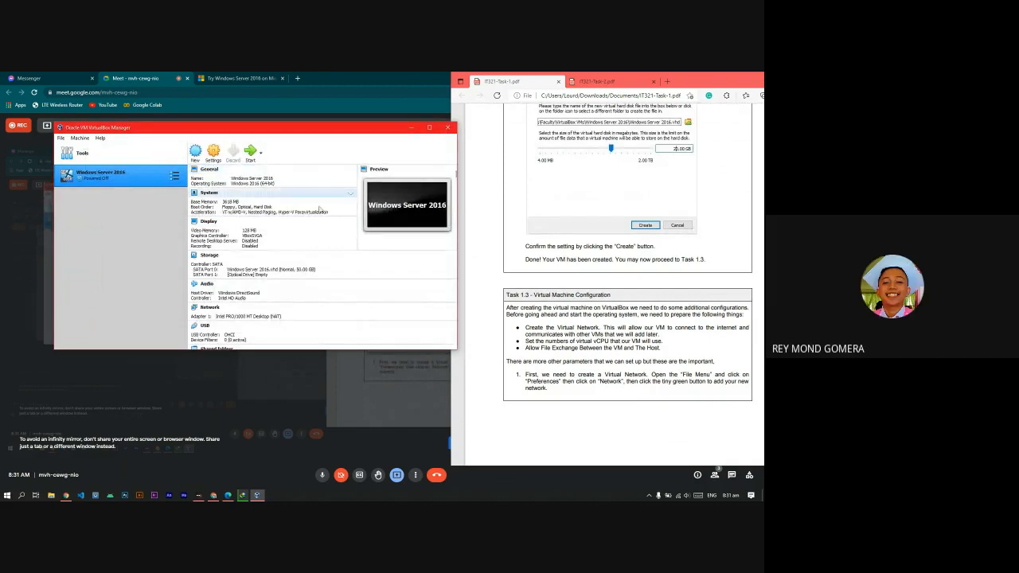
- Bring up the Windows Server 2016 Datacenter evaluation download to check its progress, and minimize it again
{"action": "scroll", "coordinate": [637, 326], "scroll_direction": "down", "scroll_amount": 3}
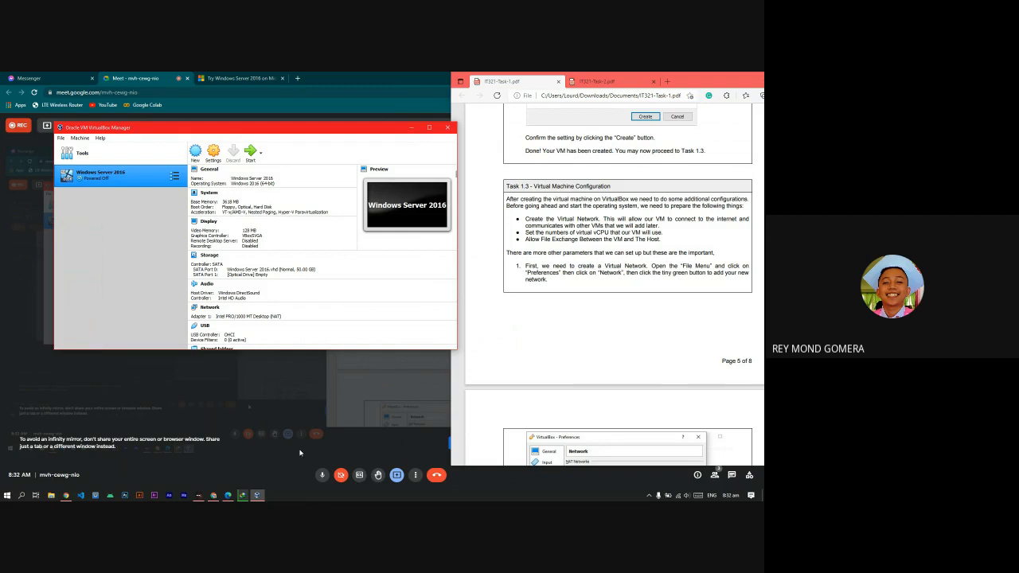
{"action": "mouse_move", "coordinate": [243, 495]}
{"action": "left_click", "coordinate": [246, 459]}
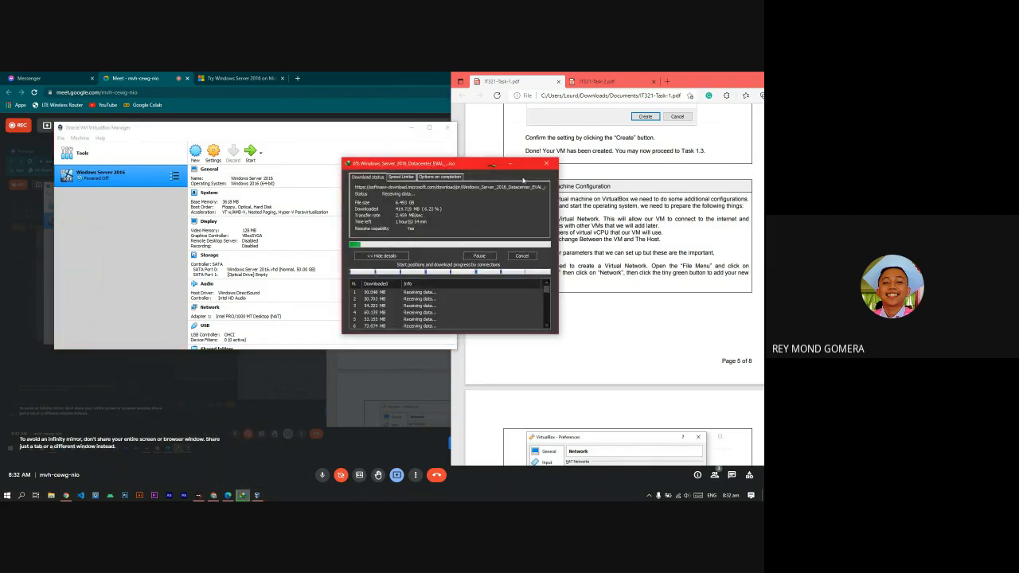
{"action": "left_click", "coordinate": [510, 164]}
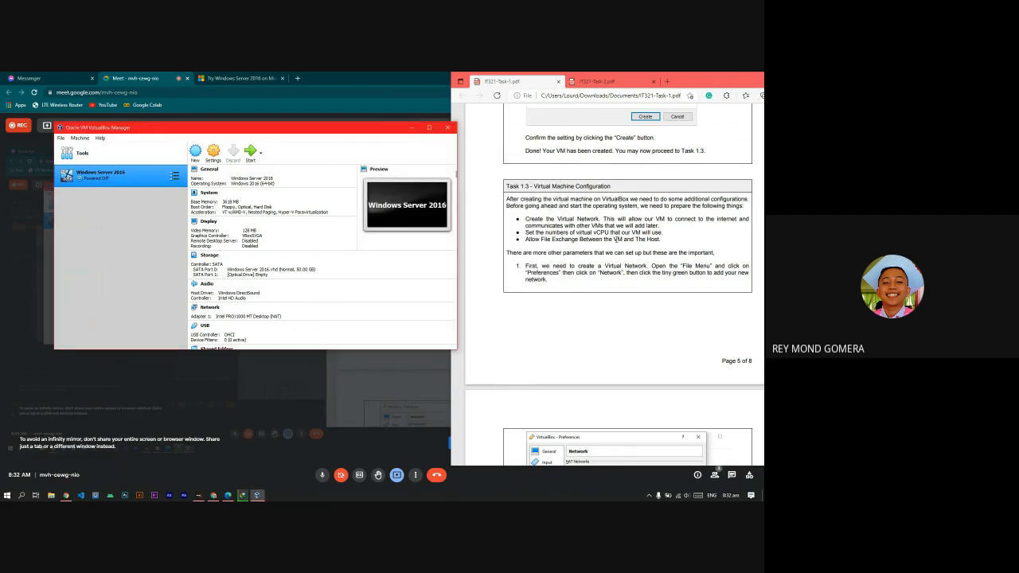
- Add a new NAT network in the VirtualBox network preferences as Task 1.3 instructs, and consult the PDF's network naming instructions
{"action": "left_click", "coordinate": [615, 239]}
{"action": "scroll", "coordinate": [614, 238], "scroll_direction": "down", "scroll_amount": 2}
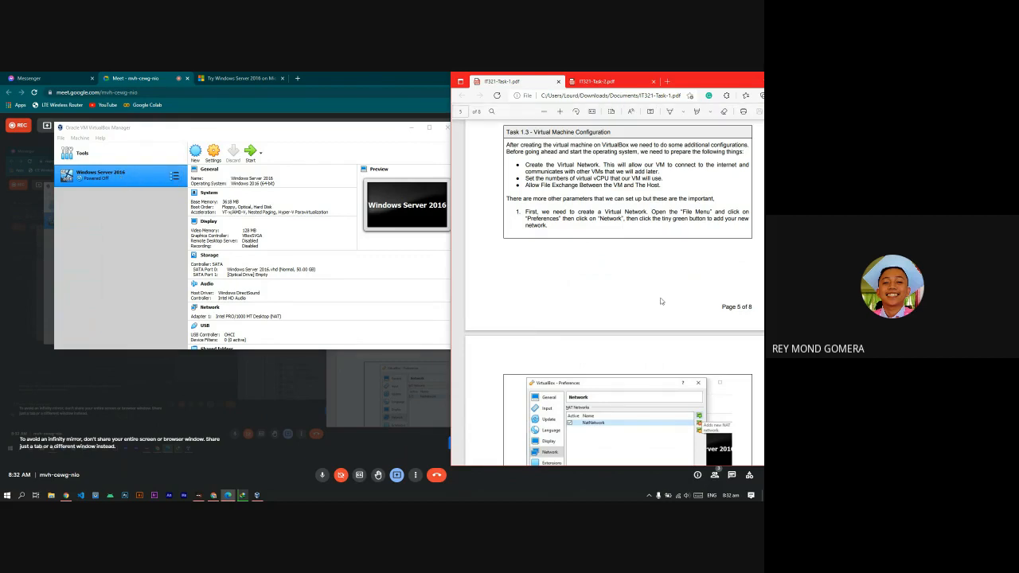
{"action": "scroll", "coordinate": [659, 296], "scroll_direction": "down", "scroll_amount": 3}
{"action": "scroll", "coordinate": [661, 301], "scroll_direction": "up", "scroll_amount": 3}
{"action": "left_click", "coordinate": [61, 138]}
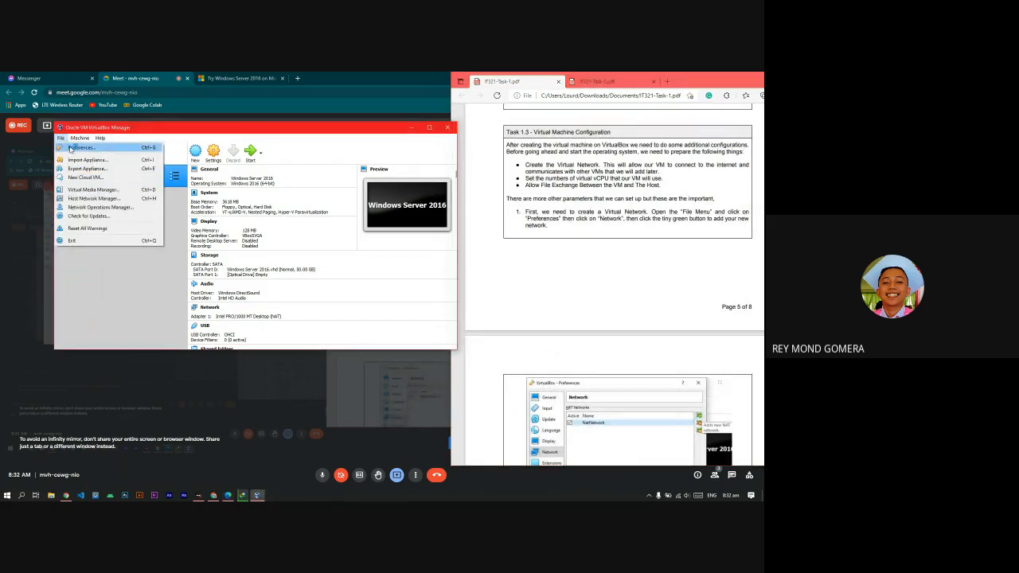
{"action": "left_click", "coordinate": [78, 147]}
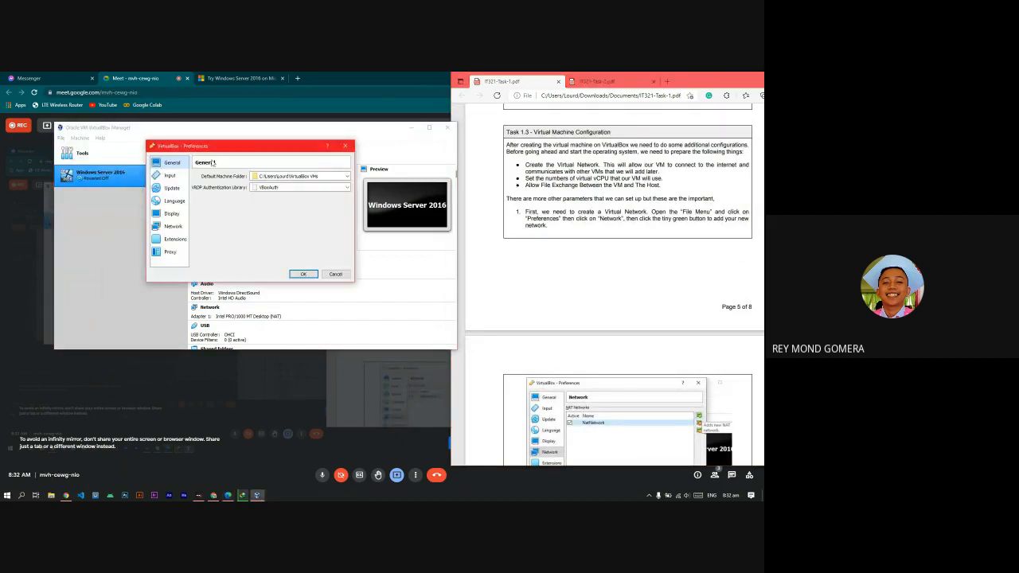
{"action": "left_click", "coordinate": [172, 226]}
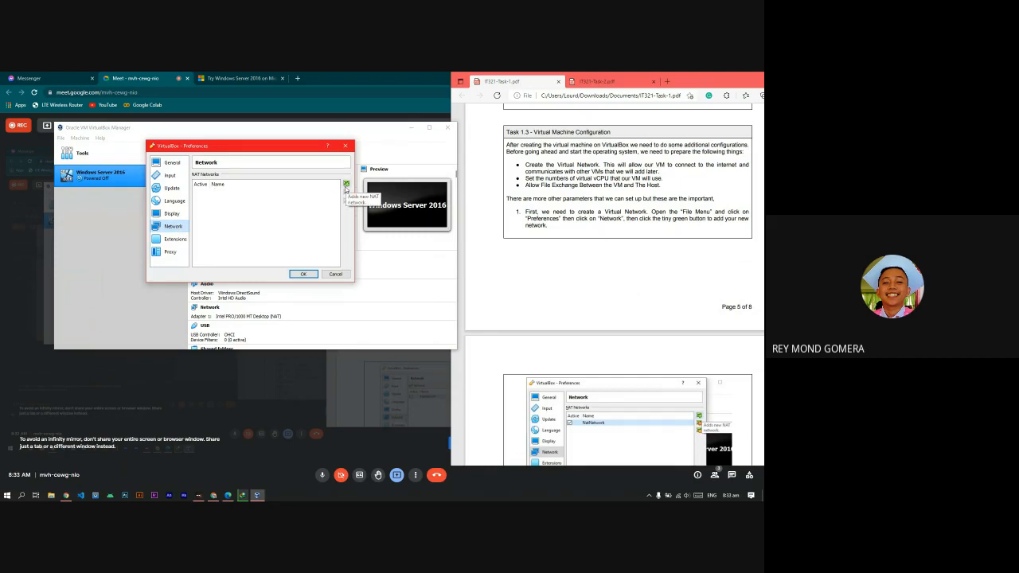
{"action": "left_click", "coordinate": [345, 186]}
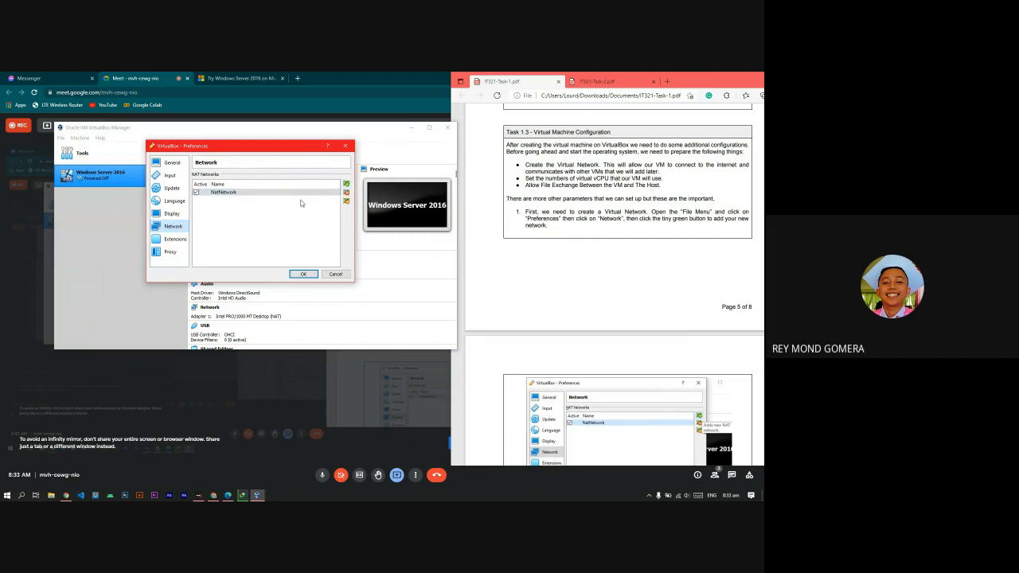
{"action": "scroll", "coordinate": [678, 312], "scroll_direction": "down", "scroll_amount": 3}
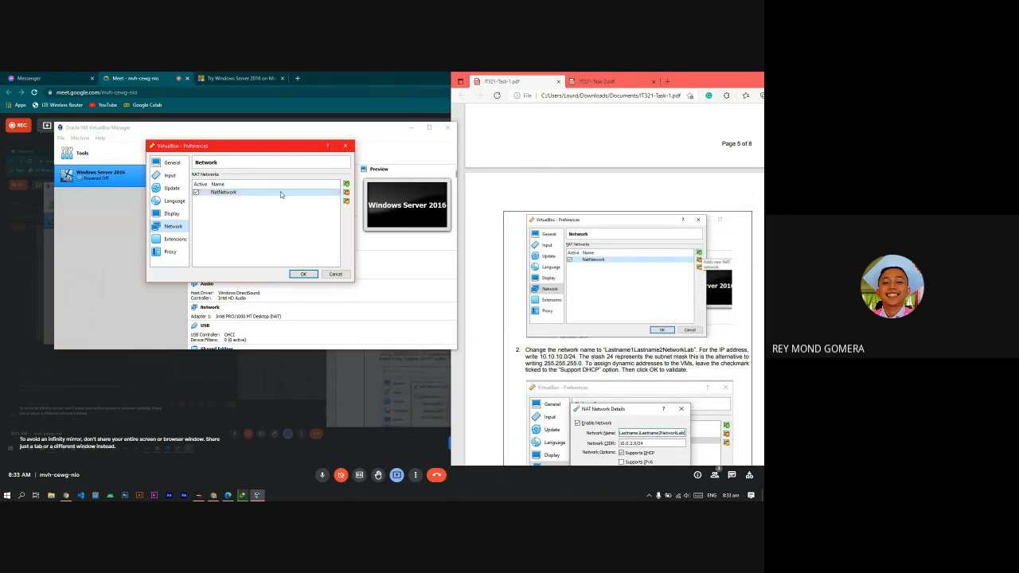
- Rename the NAT network using the two group members' last names followed by "NetworkLab", as the PDF's naming instructions require
{"action": "right_click", "coordinate": [229, 192]}
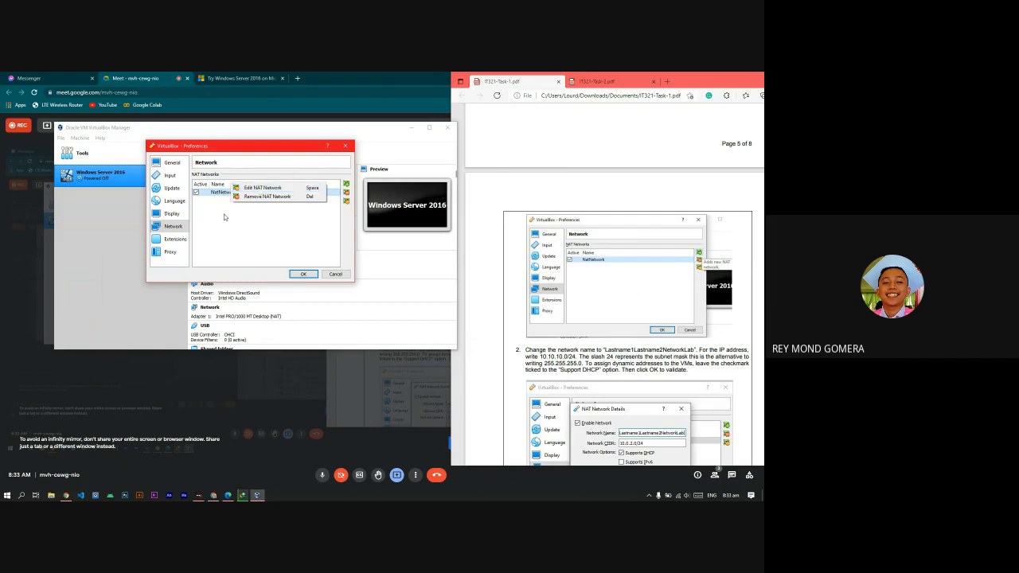
{"action": "left_click", "coordinate": [244, 188]}
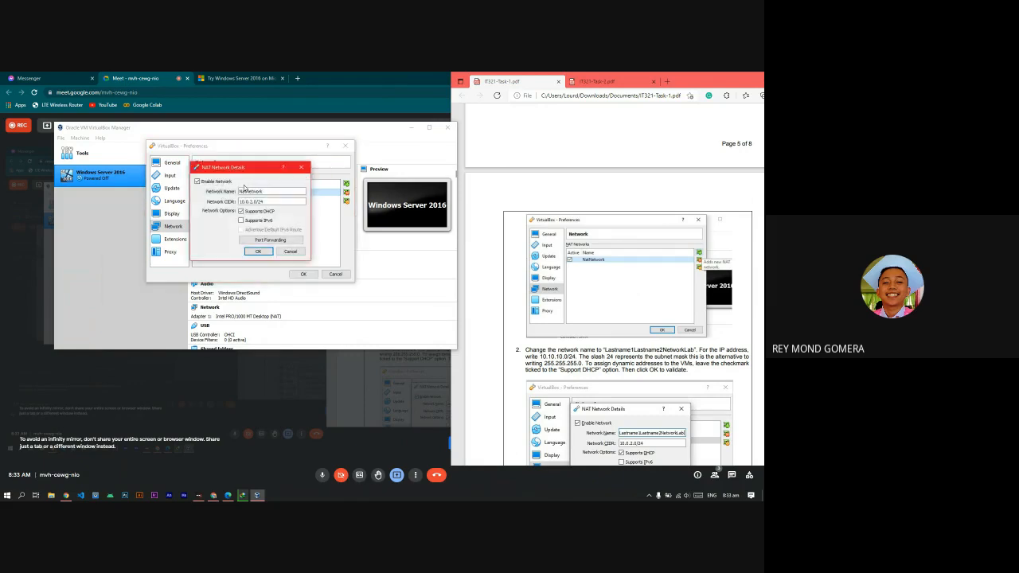
{"action": "scroll", "coordinate": [637, 310], "scroll_direction": "down", "scroll_amount": 1}
{"action": "scroll", "coordinate": [638, 310], "scroll_direction": "down", "scroll_amount": 1}
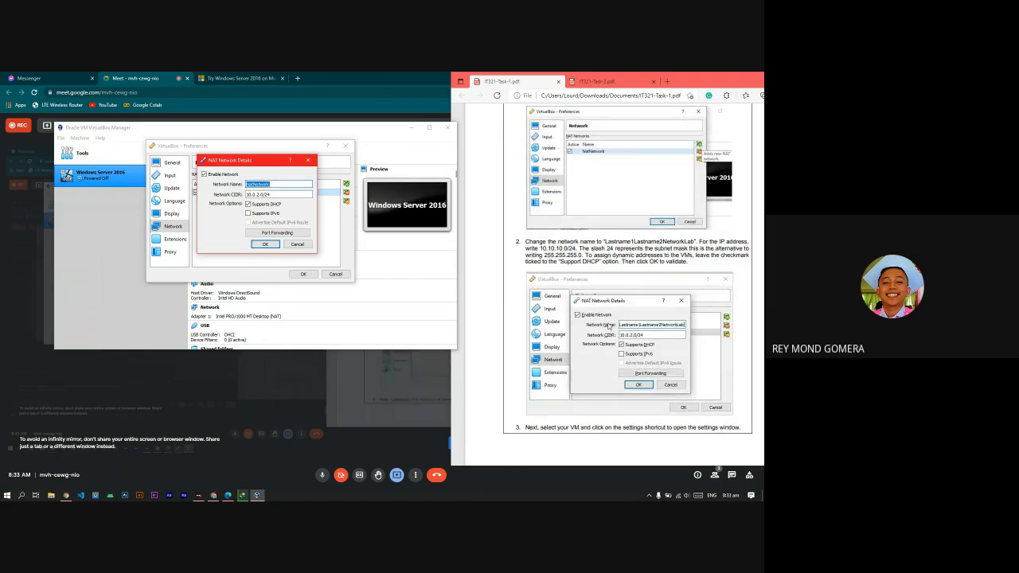
{"action": "scroll", "coordinate": [608, 326], "scroll_direction": "up", "scroll_amount": 1}
{"action": "type", "text": "Lahora"}
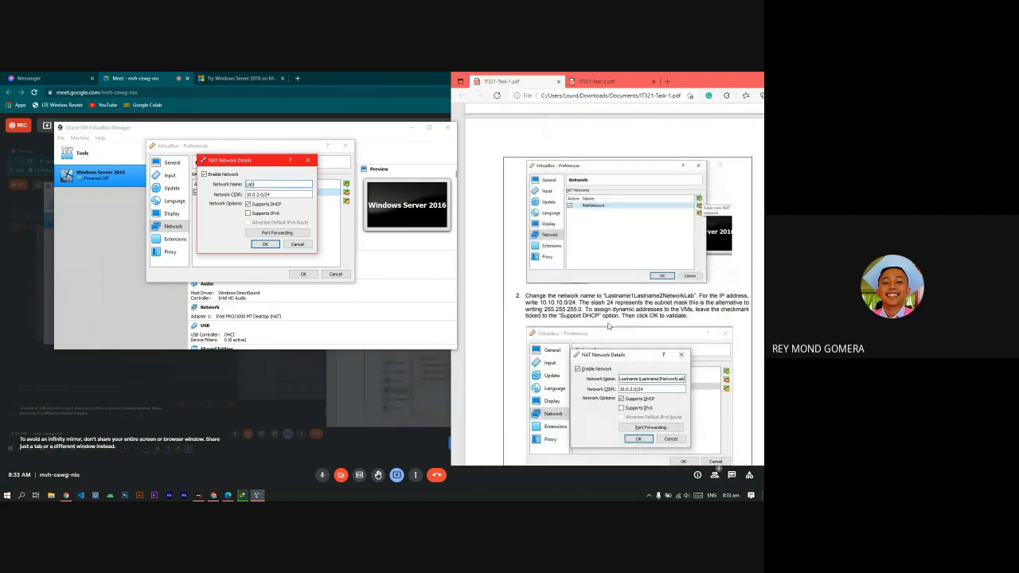
{"action": "key", "text": "BackSpace"}
{"action": "key", "text": "BackSpace"}
{"action": "key", "text": "BackSpace"}
{"action": "key", "text": "BackSpace"}
{"action": "key", "text": "BackSpace"}
{"action": "key", "text": "BackSpace"}
{"action": "type", "text": "GomeraLahora"}
{"action": "type", "text": "NetworkLab"}
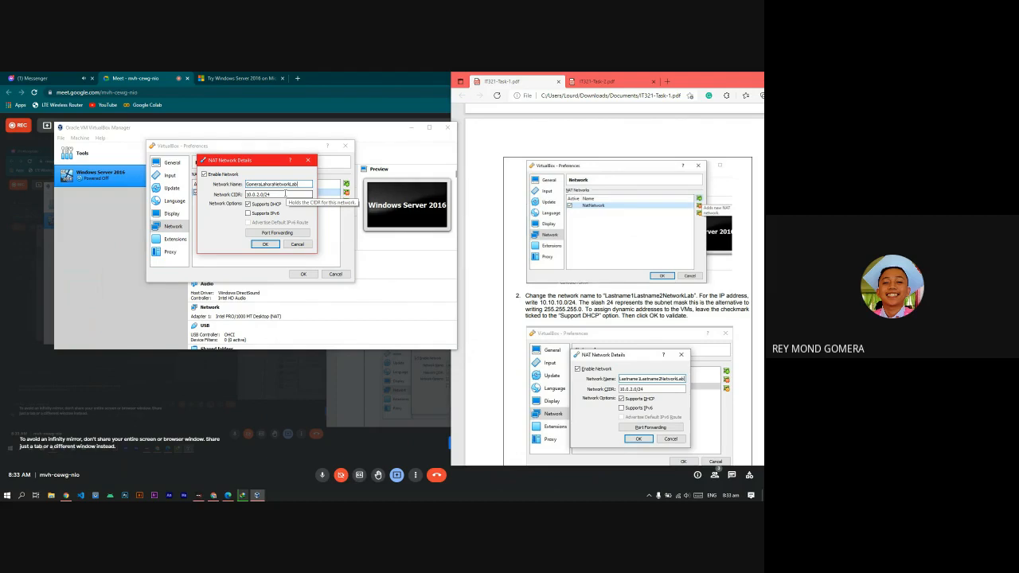
- Compare the NAT network's details with the PDF, confirm them with DHCP support enabled, and save the network preferences
{"action": "scroll", "coordinate": [674, 335], "scroll_direction": "down", "scroll_amount": 1}
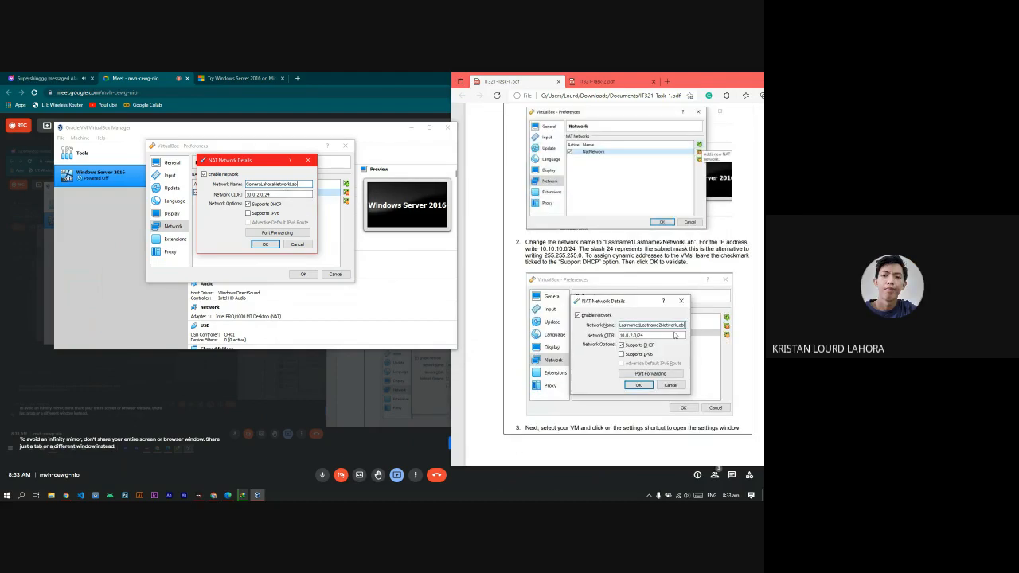
{"action": "scroll", "coordinate": [674, 335], "scroll_direction": "down", "scroll_amount": 1}
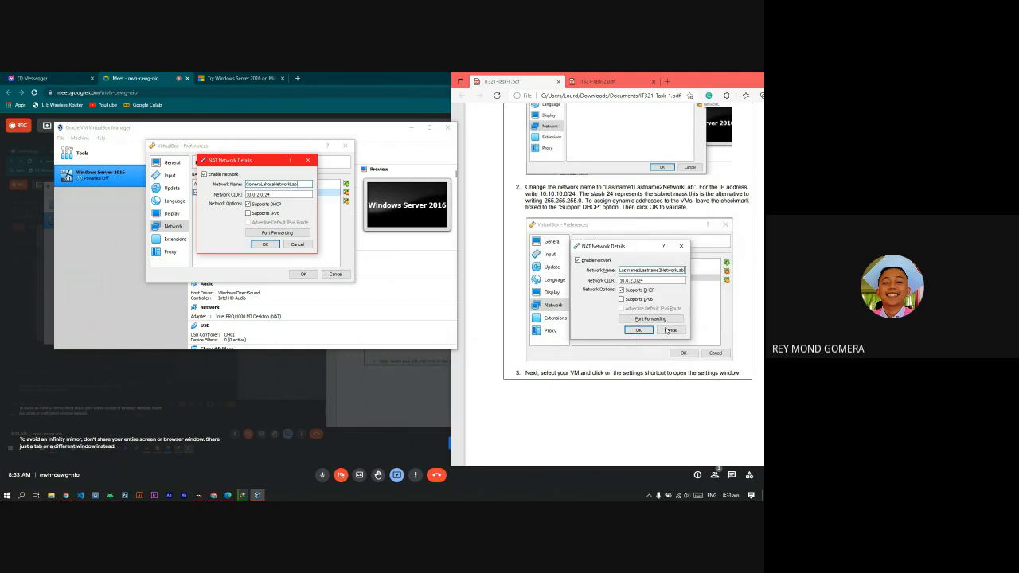
{"action": "scroll", "coordinate": [666, 330], "scroll_direction": "down", "scroll_amount": 1}
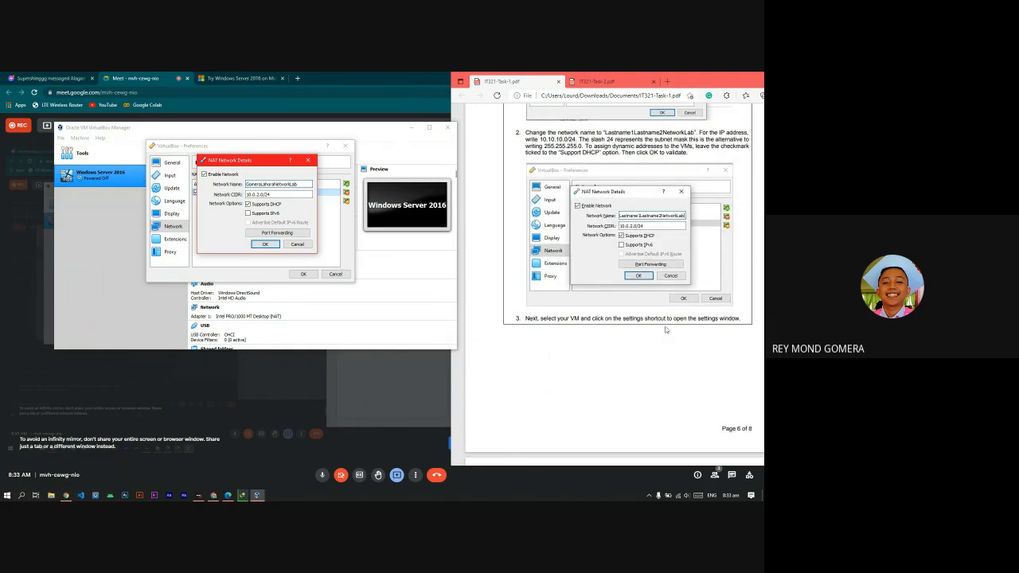
{"action": "scroll", "coordinate": [665, 326], "scroll_direction": "down", "scroll_amount": 1}
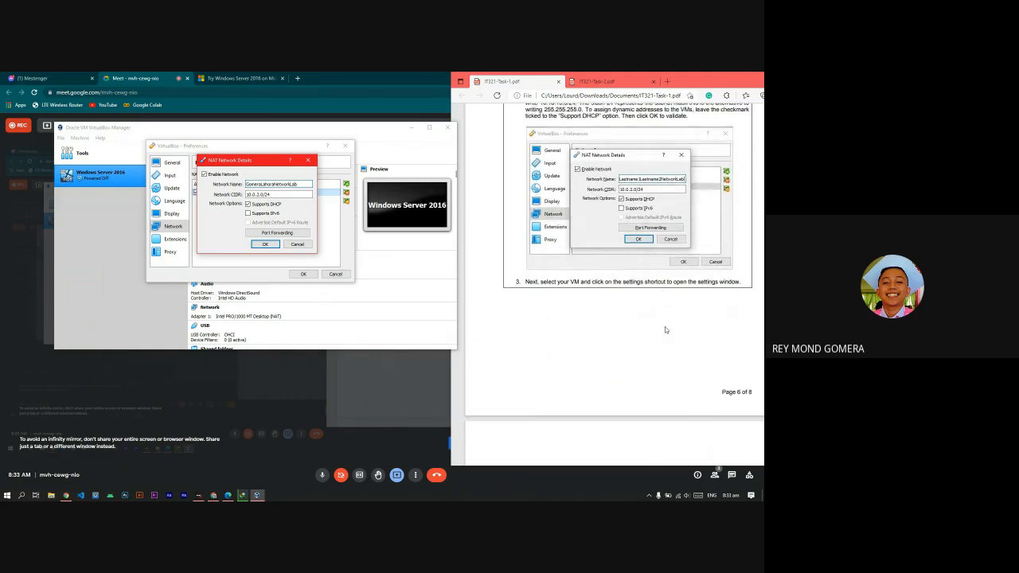
{"action": "scroll", "coordinate": [664, 327], "scroll_direction": "up", "scroll_amount": 3}
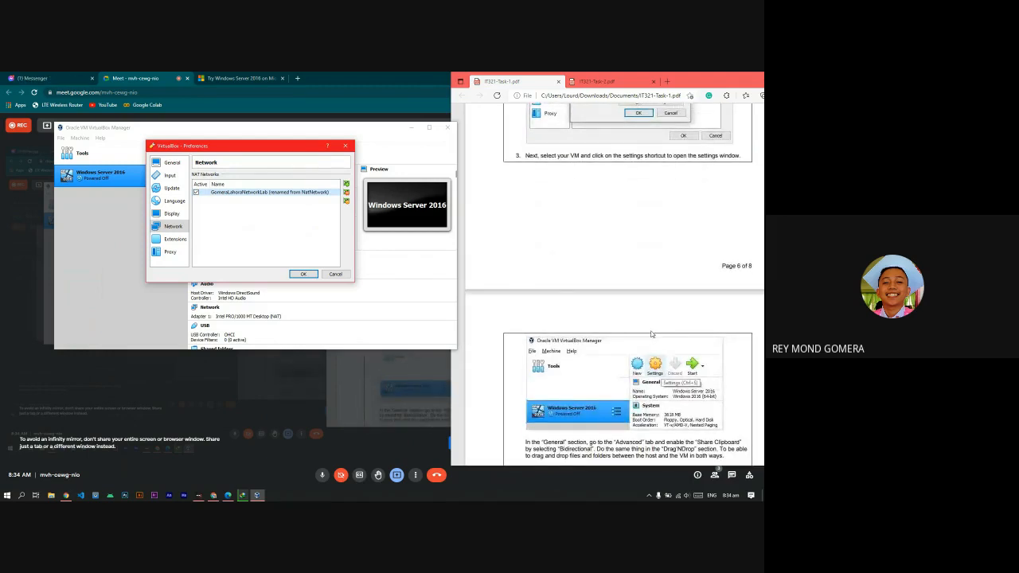
{"action": "left_click", "coordinate": [303, 275]}
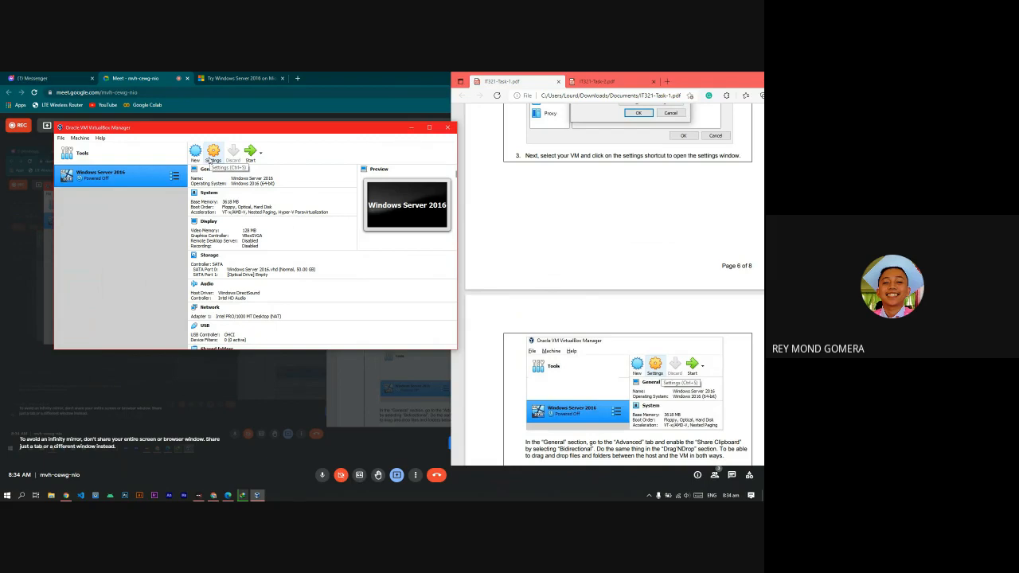
- In the Windows Server 2016 machine's advanced general settings, set Shared Clipboard and Drag'n'Drop to Bidirectional, following the PDF
{"action": "left_click", "coordinate": [211, 161]}
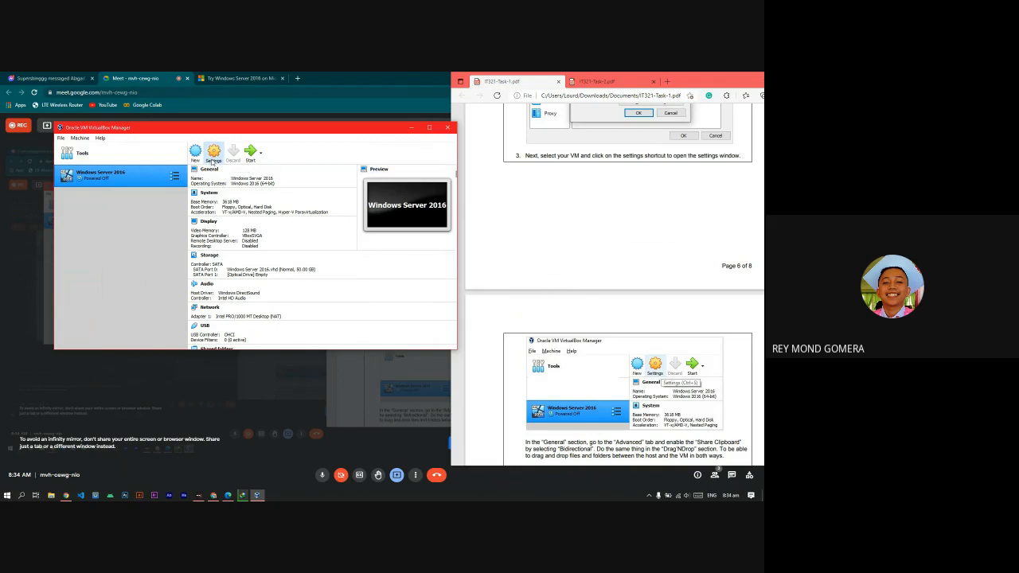
{"action": "scroll", "coordinate": [606, 295], "scroll_direction": "up", "scroll_amount": 3}
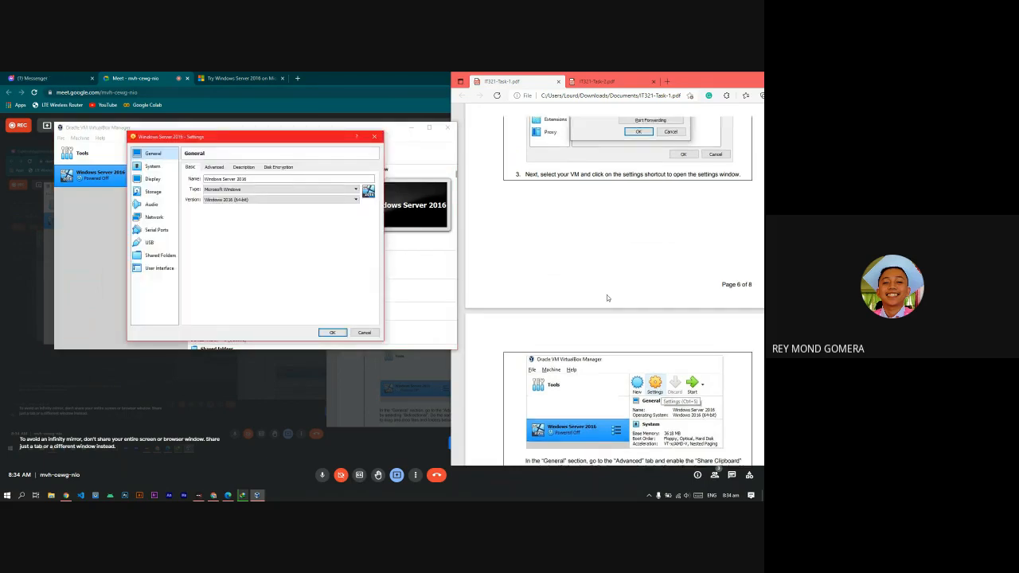
{"action": "scroll", "coordinate": [613, 304], "scroll_direction": "down", "scroll_amount": 3}
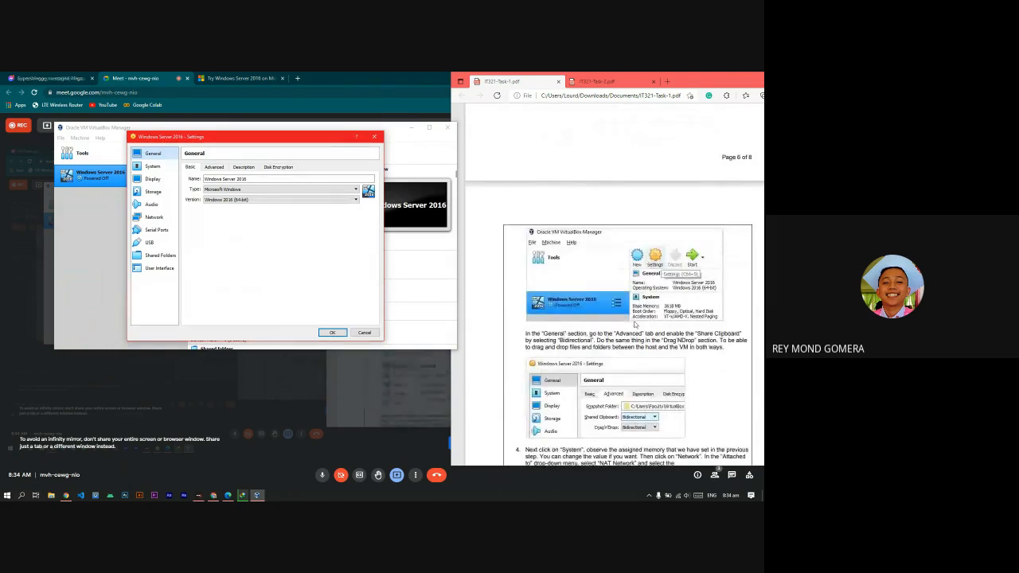
{"action": "scroll", "coordinate": [634, 323], "scroll_direction": "up", "scroll_amount": 2}
{"action": "scroll", "coordinate": [639, 285], "scroll_direction": "up", "scroll_amount": 2}
{"action": "scroll", "coordinate": [641, 289], "scroll_direction": "down", "scroll_amount": 5}
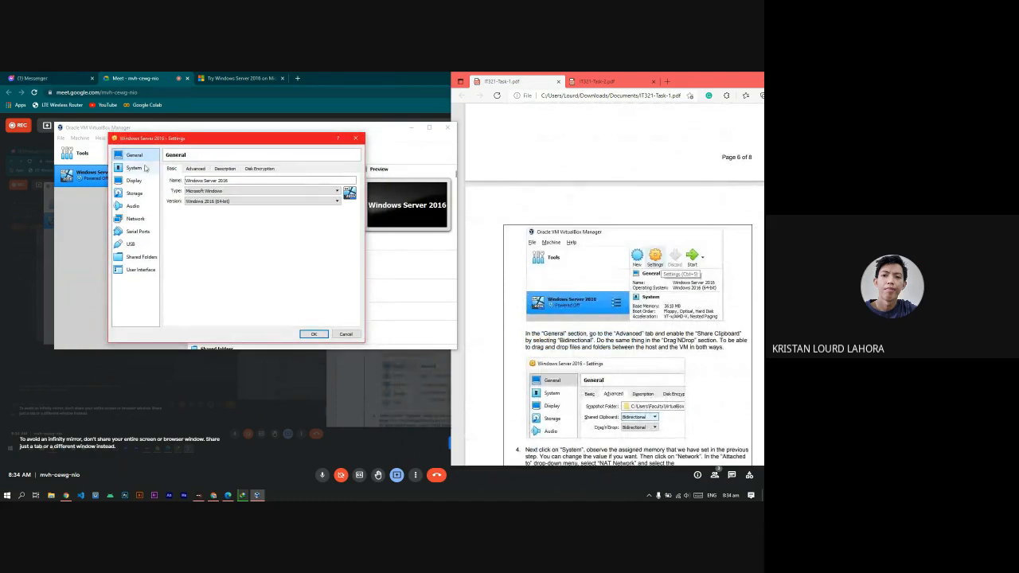
{"action": "scroll", "coordinate": [509, 284], "scroll_direction": "down", "scroll_amount": 1}
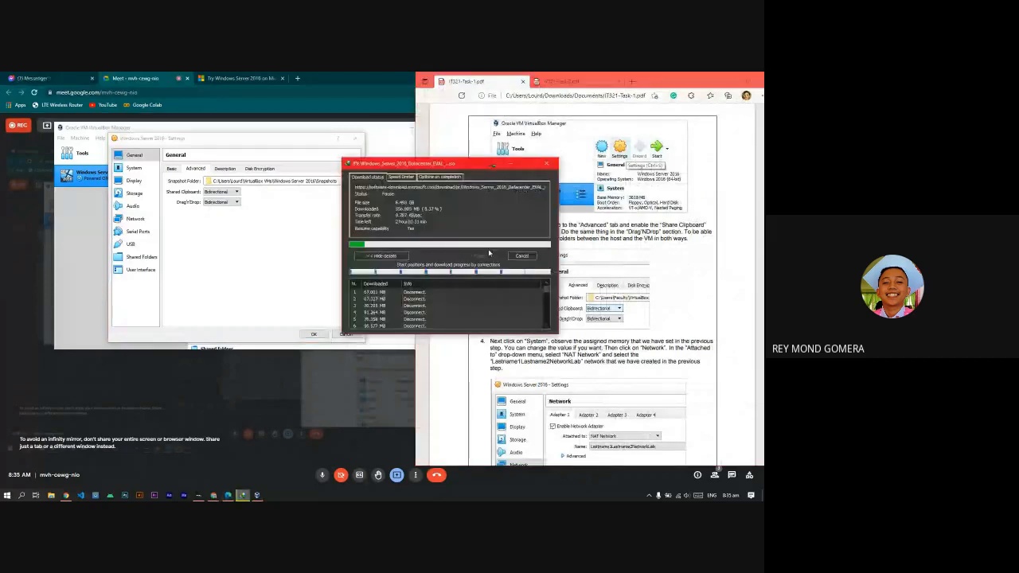
- Minimize the PDF window and bring it back beside the virtual machine's settings
{"action": "left_click", "coordinate": [728, 80]}
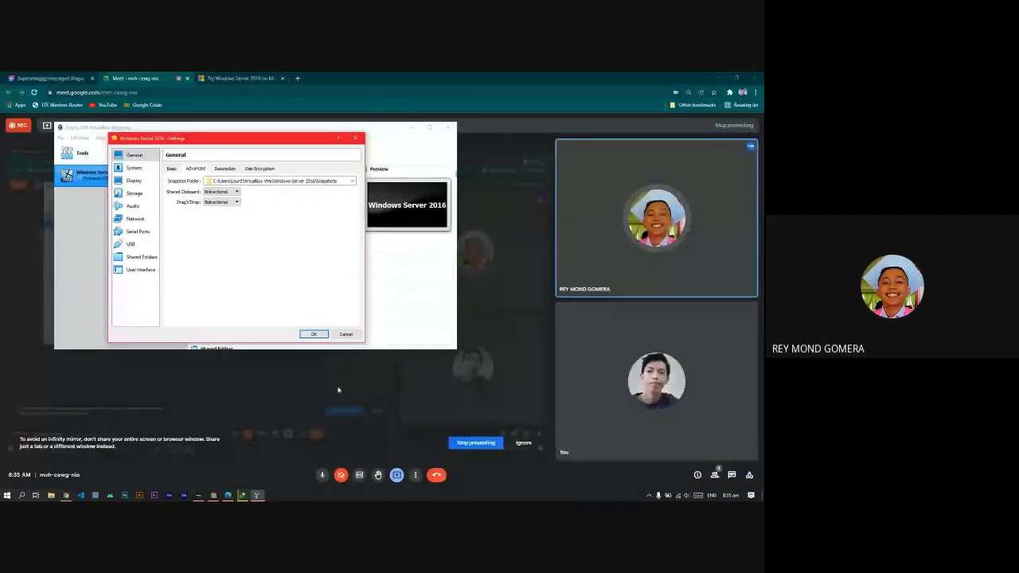
{"action": "mouse_move", "coordinate": [245, 496]}
{"action": "mouse_move", "coordinate": [244, 464]}
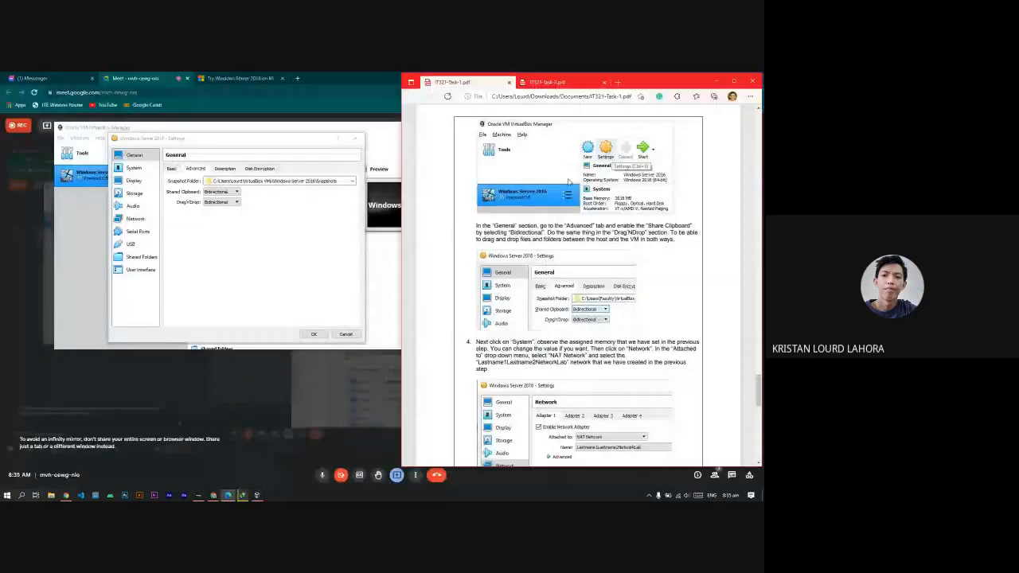
{"action": "left_click", "coordinate": [716, 81]}
{"action": "left_click", "coordinate": [228, 494]}
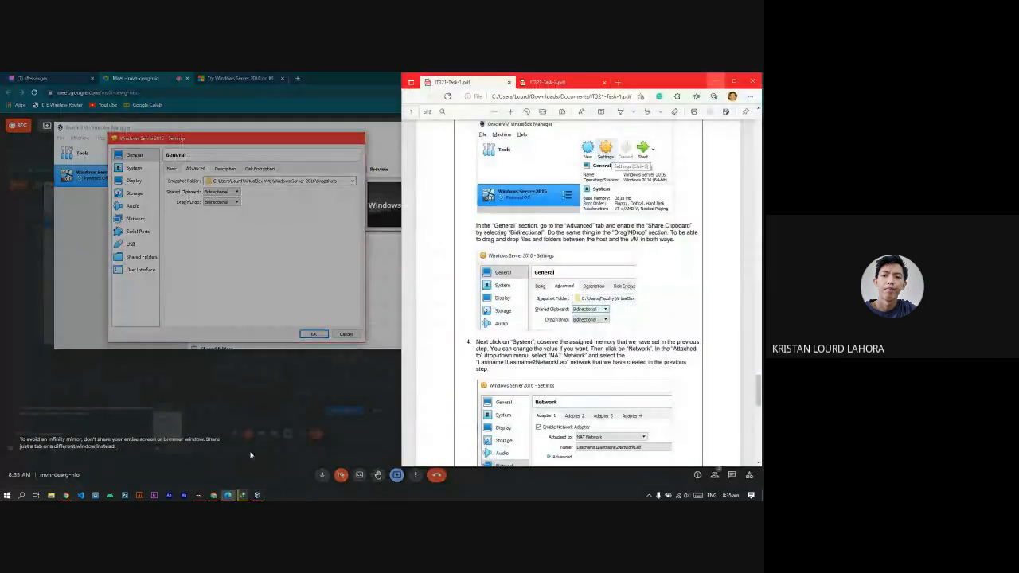
{"action": "left_click", "coordinate": [250, 455]}
- Read step 4 of the PDF and check the virtual machine's assigned base memory in the System settings
{"action": "scroll", "coordinate": [655, 308], "scroll_direction": "down", "scroll_amount": 3}
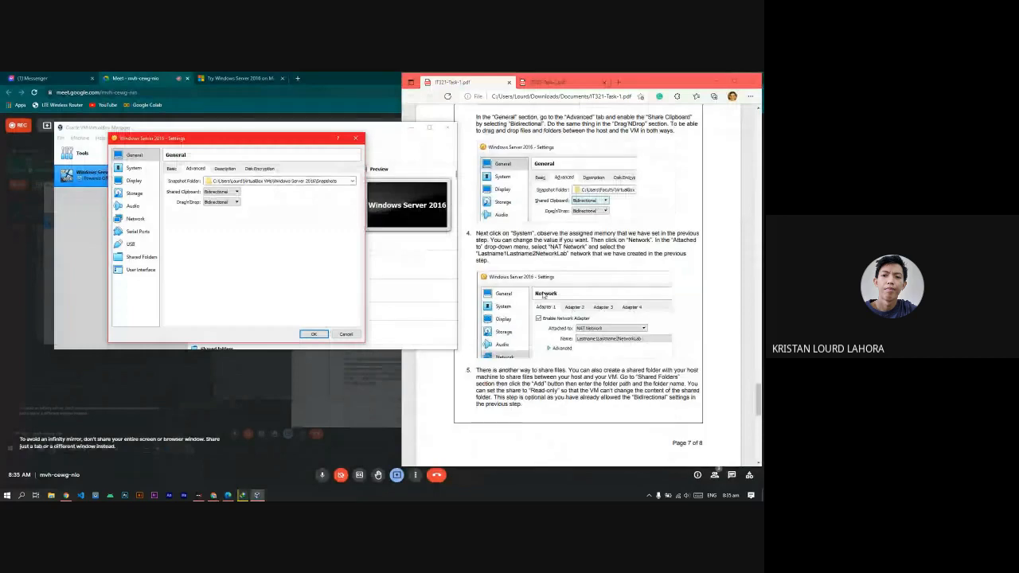
{"action": "scroll", "coordinate": [542, 296], "scroll_direction": "up", "scroll_amount": 3}
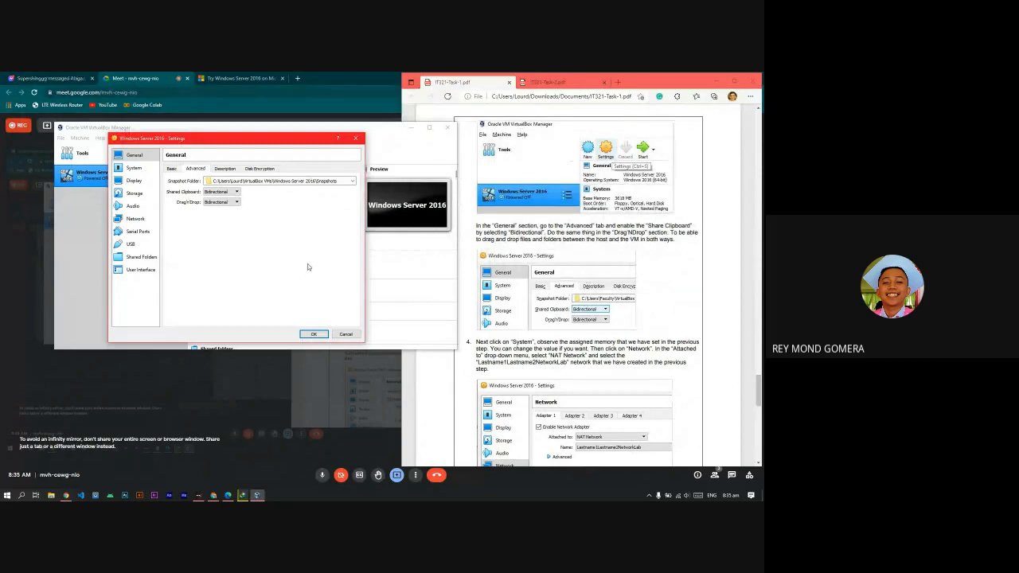
{"action": "scroll", "coordinate": [591, 284], "scroll_direction": "down", "scroll_amount": 1}
{"action": "scroll", "coordinate": [591, 284], "scroll_direction": "down", "scroll_amount": 1}
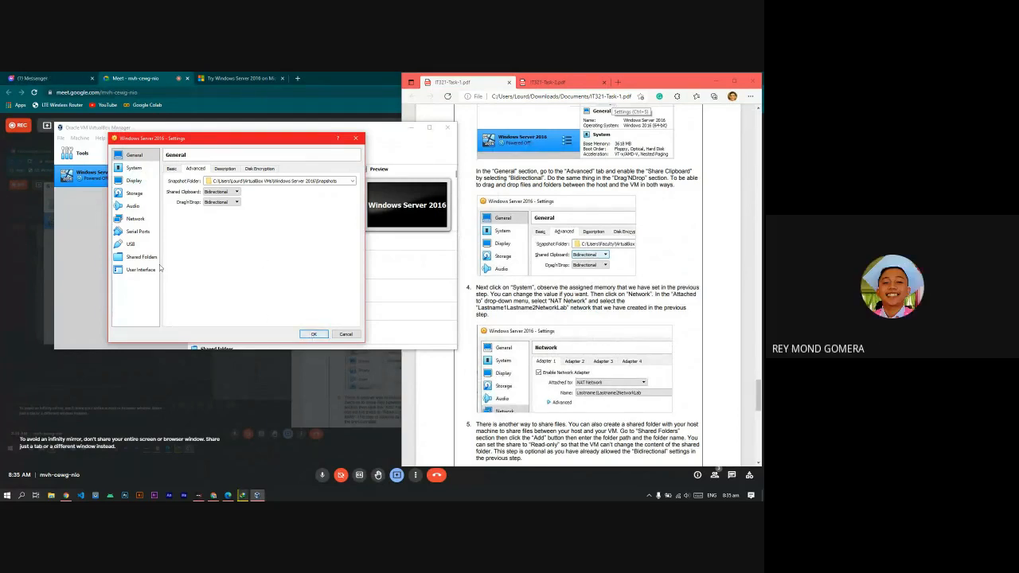
{"action": "left_click", "coordinate": [134, 167]}
{"action": "left_click", "coordinate": [134, 154]}
{"action": "left_click", "coordinate": [135, 168]}
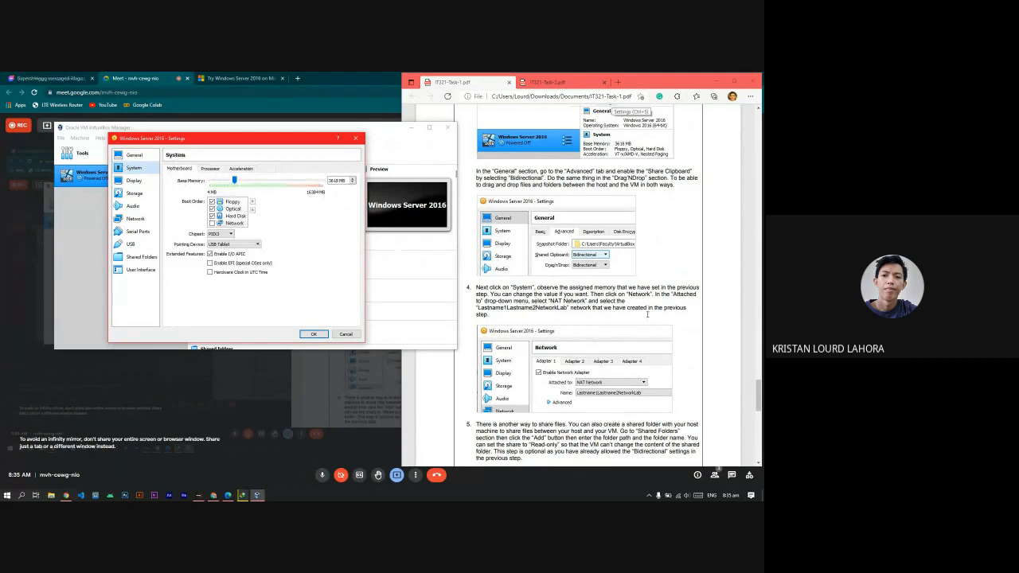
{"action": "scroll", "coordinate": [651, 331], "scroll_direction": "down", "scroll_amount": 1}
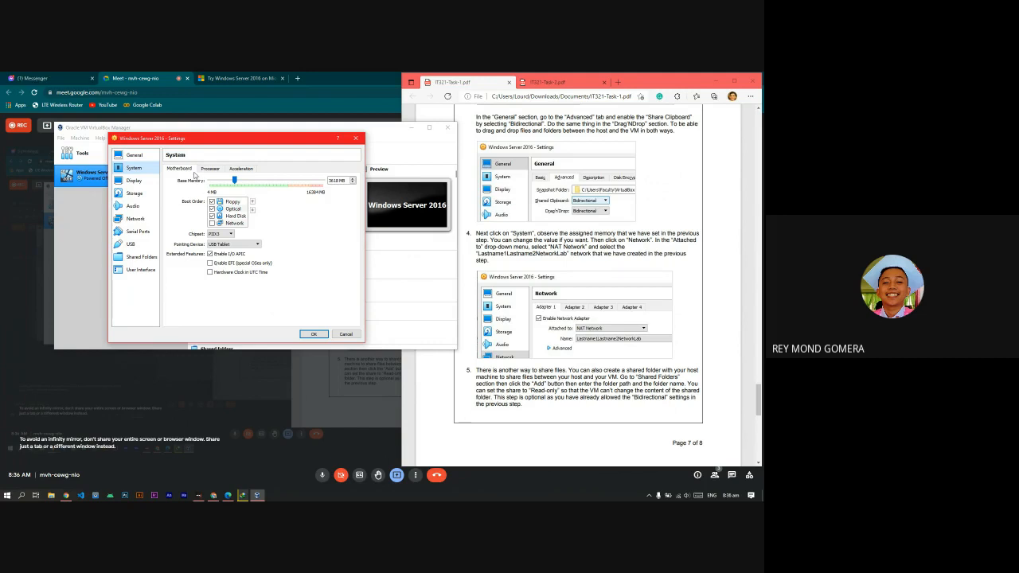
- Attach the virtual machine's network Adapter 1 to NAT Network and select the renamed lab network
{"action": "left_click", "coordinate": [133, 220]}
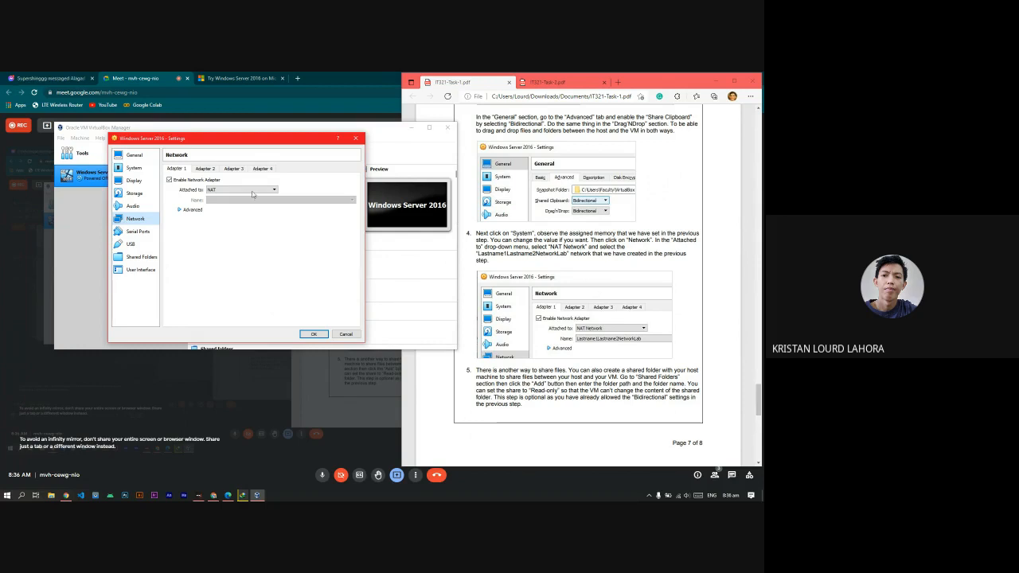
{"action": "left_click", "coordinate": [255, 192]}
{"action": "left_click", "coordinate": [257, 191]}
{"action": "left_click", "coordinate": [257, 191]}
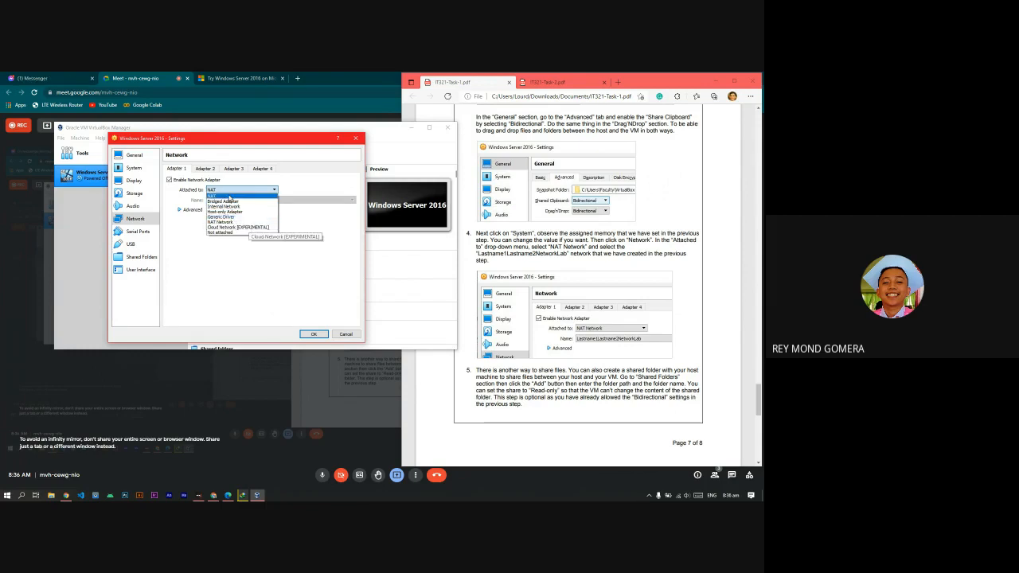
{"action": "left_click", "coordinate": [327, 236]}
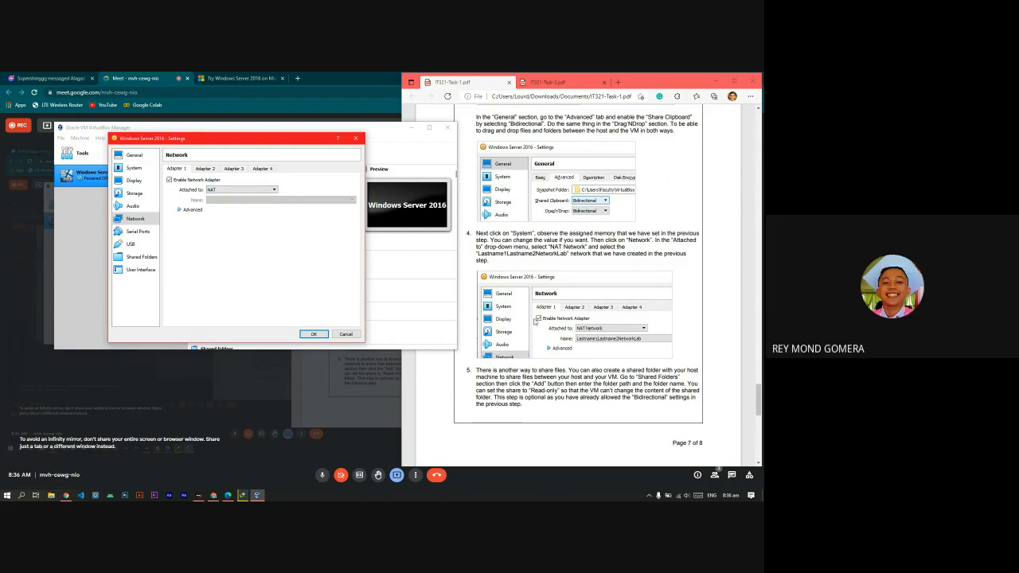
{"action": "left_click", "coordinate": [241, 189]}
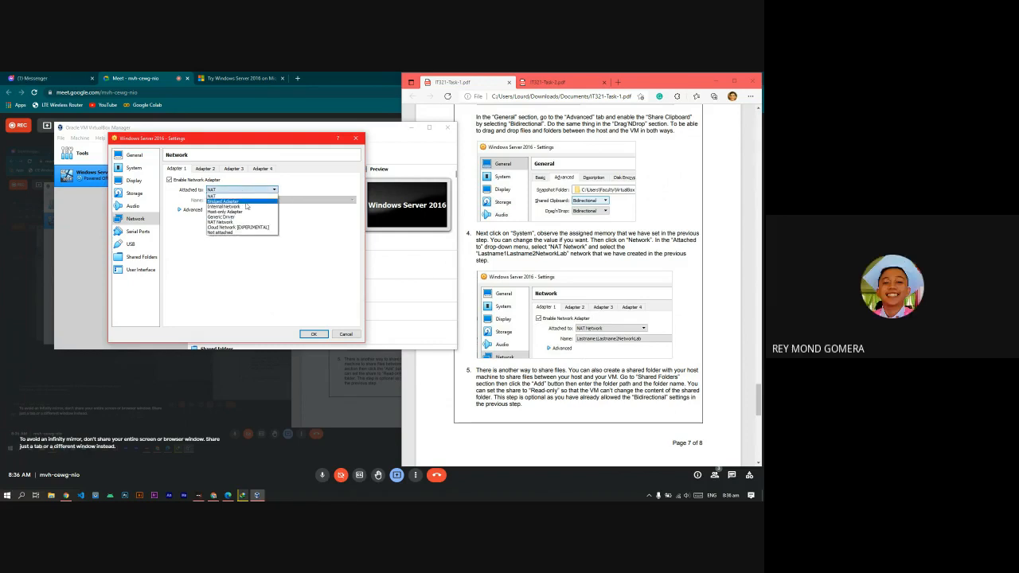
{"action": "left_click", "coordinate": [246, 222]}
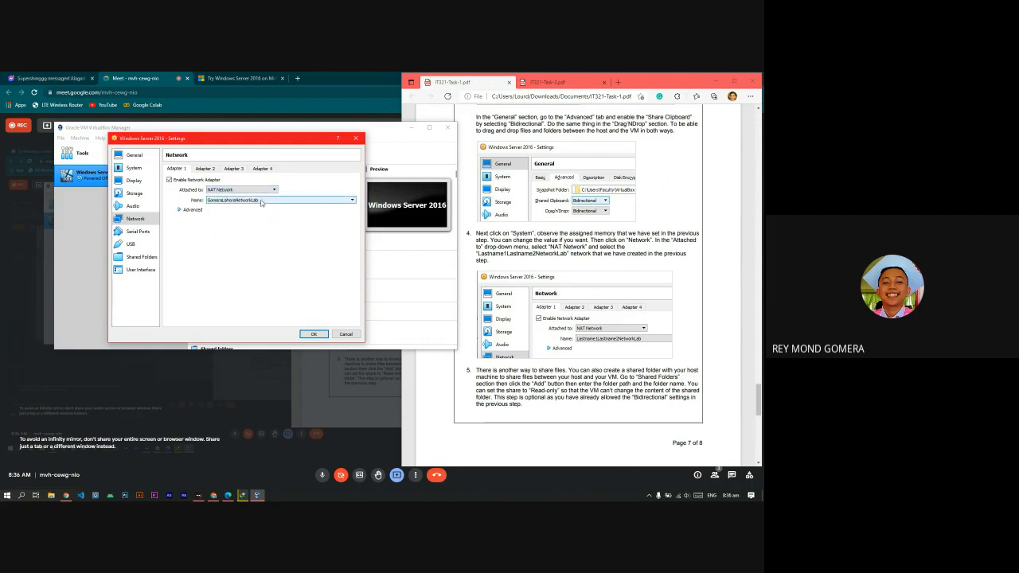
{"action": "left_click", "coordinate": [261, 202]}
{"action": "left_click", "coordinate": [262, 210]}
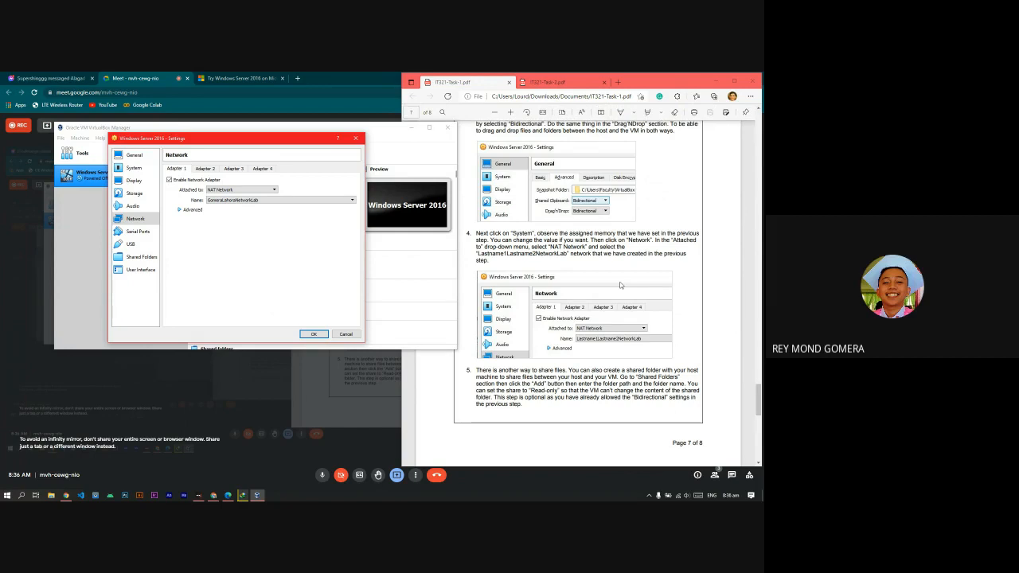
- Read step 5 of the PDF on creating a shared folder between the host and the virtual machine
{"action": "scroll", "coordinate": [620, 285], "scroll_direction": "down", "scroll_amount": 3}
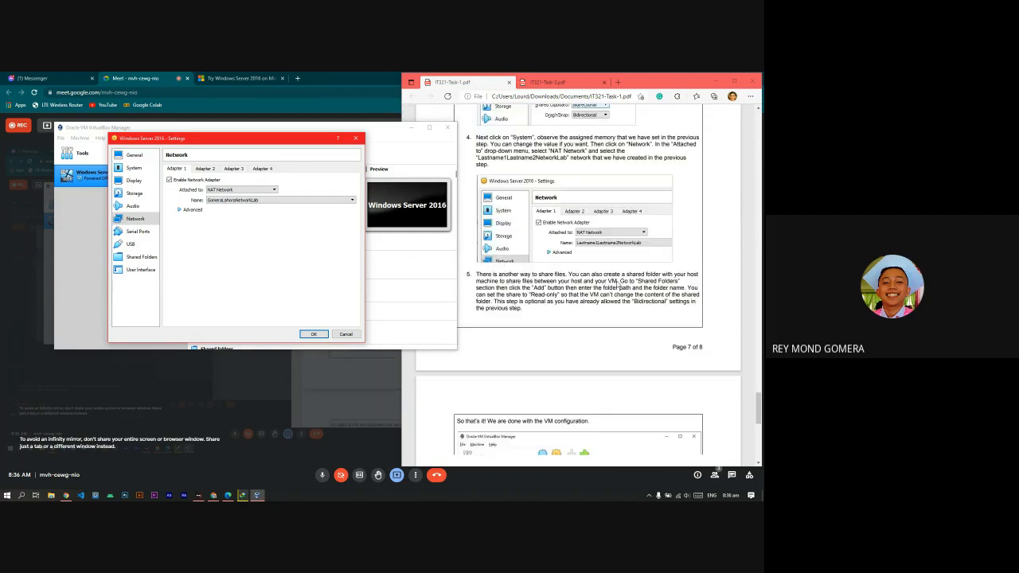
{"action": "scroll", "coordinate": [618, 284], "scroll_direction": "down", "scroll_amount": 2}
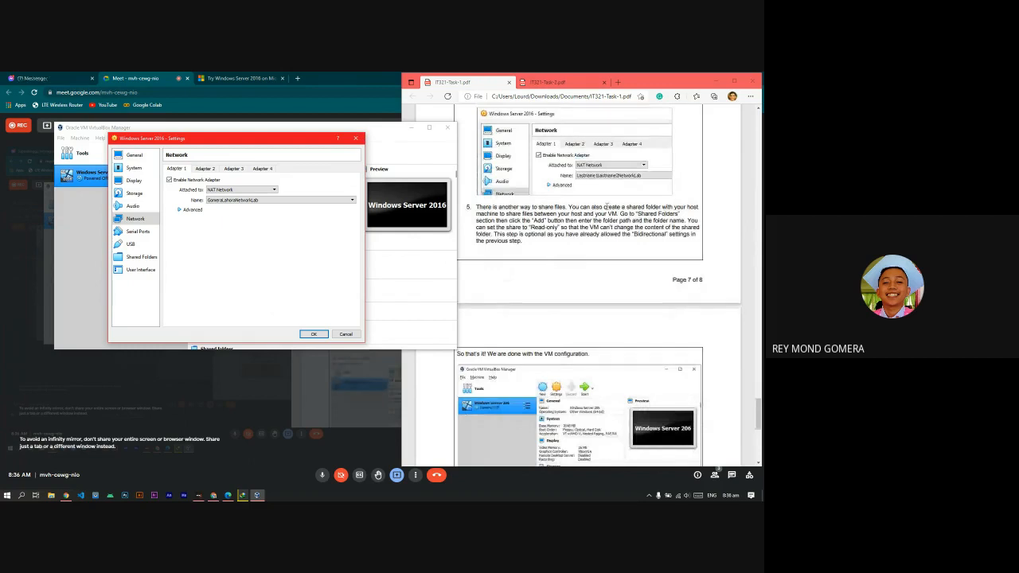
{"action": "left_click_drag", "start_coordinate": [570, 207], "coordinate": [655, 215]}
{"action": "left_click", "coordinate": [653, 219]}
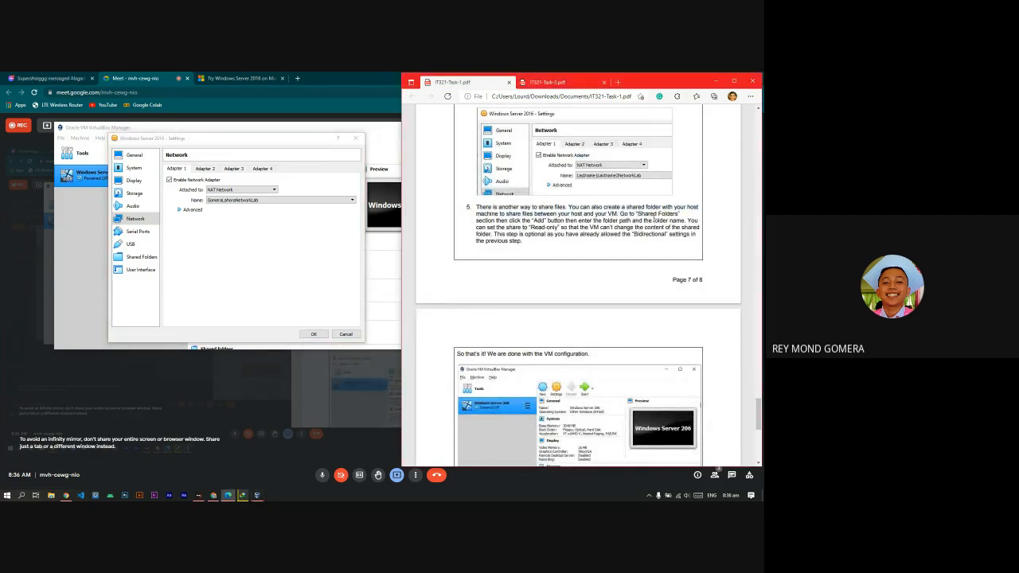
{"action": "left_click_drag", "start_coordinate": [507, 214], "coordinate": [677, 215]}
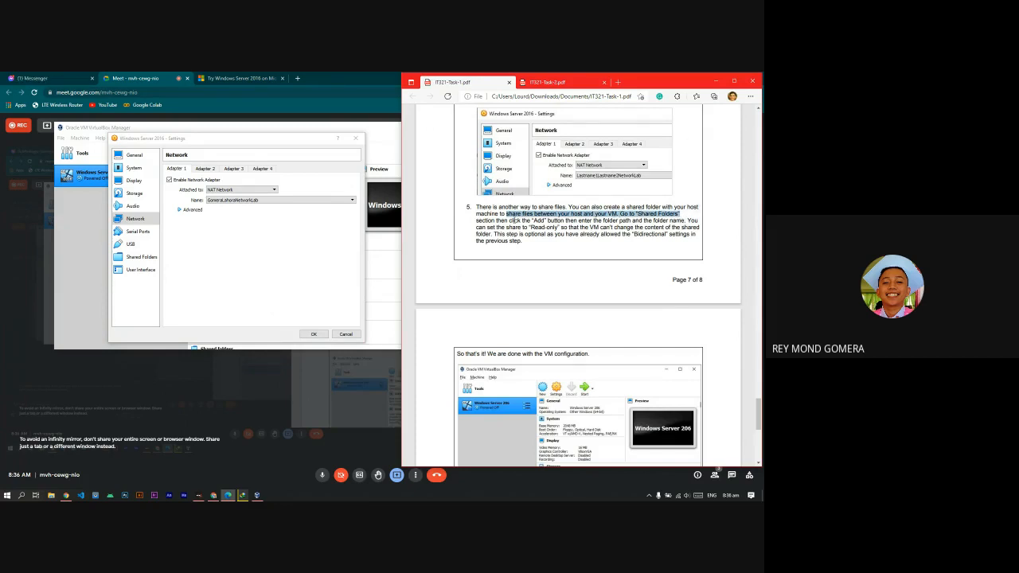
{"action": "left_click_drag", "start_coordinate": [478, 221], "coordinate": [519, 221]}
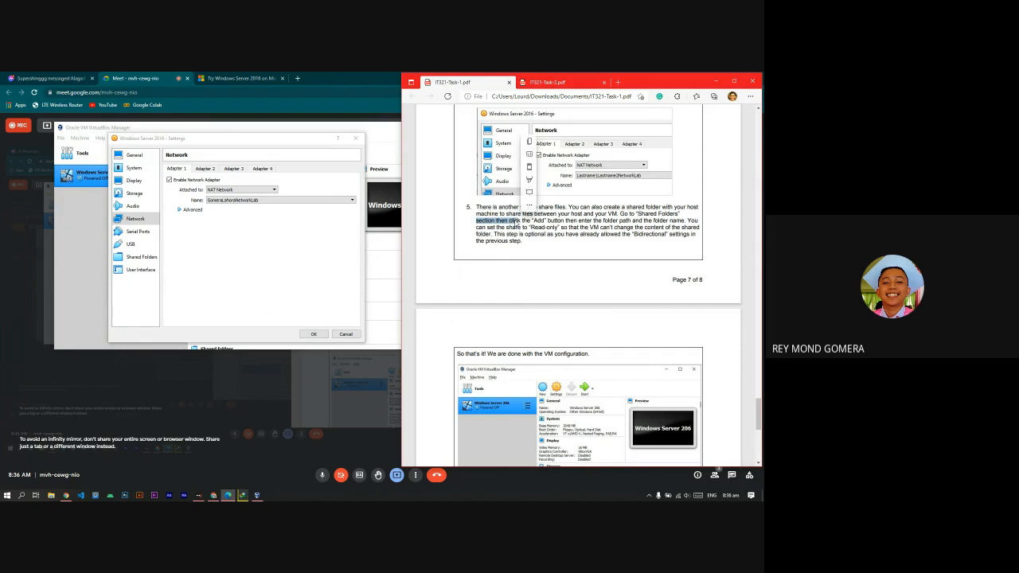
- Start adding a share in the virtual machine's Shared Folders settings and choose Other to browse for its folder path
{"action": "left_click", "coordinate": [141, 256]}
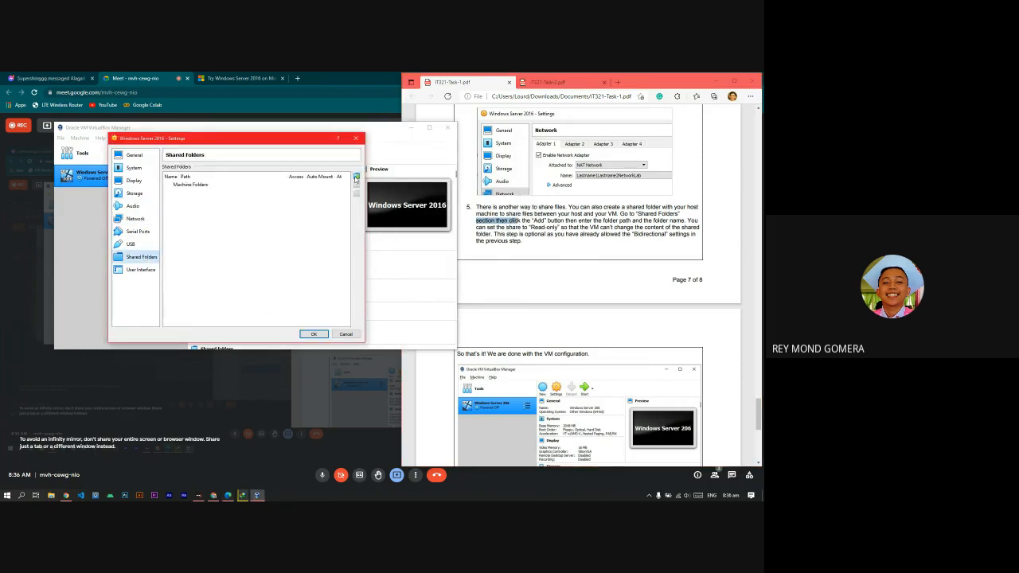
{"action": "left_click", "coordinate": [529, 227]}
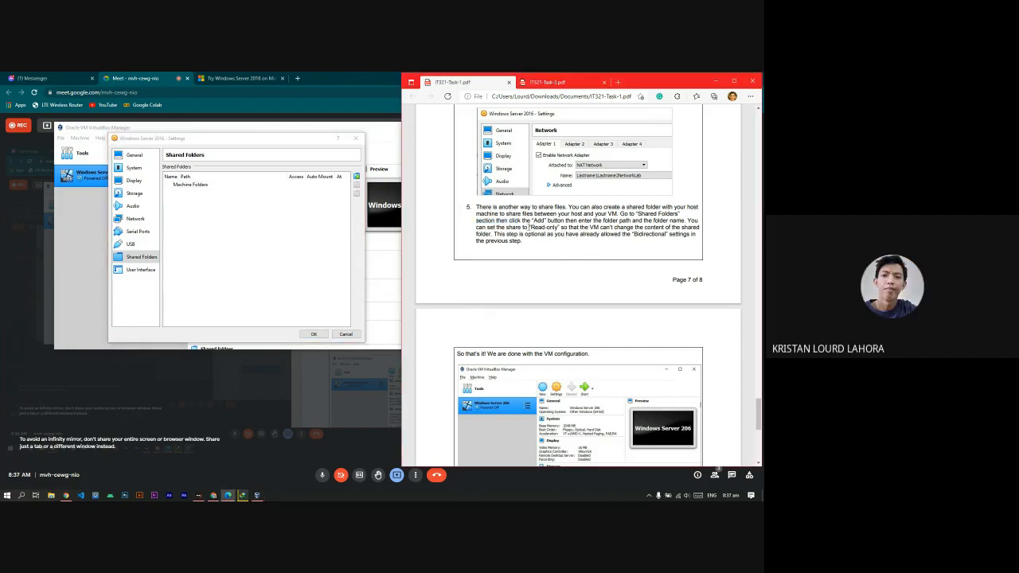
{"action": "left_click", "coordinate": [306, 226]}
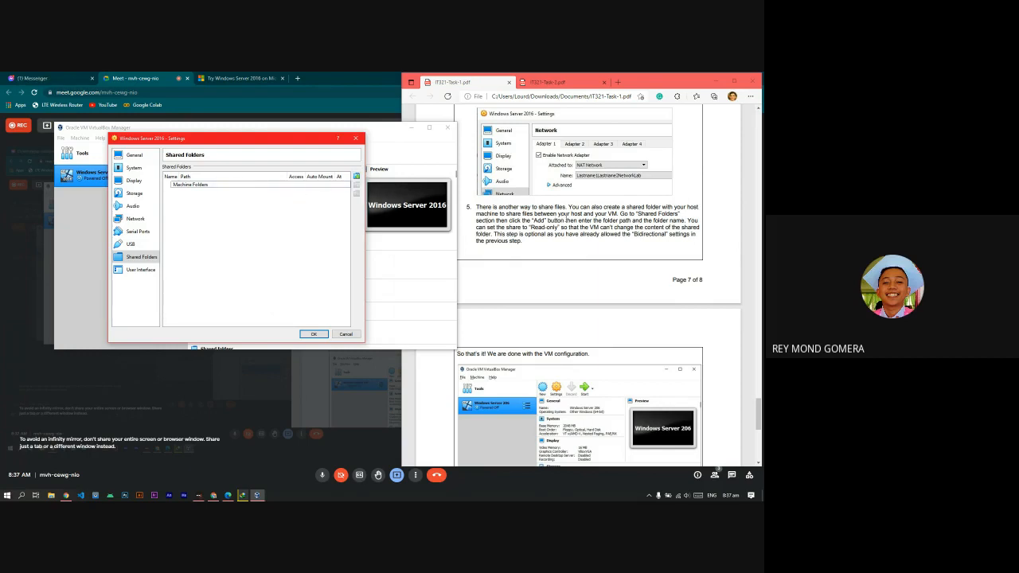
{"action": "left_click", "coordinate": [356, 176]}
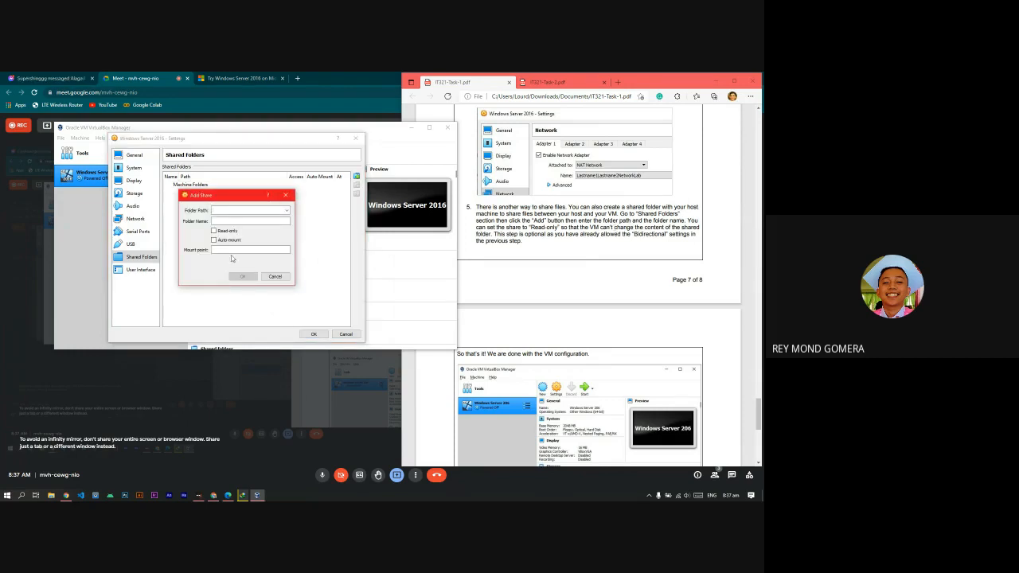
{"action": "left_click", "coordinate": [286, 211]}
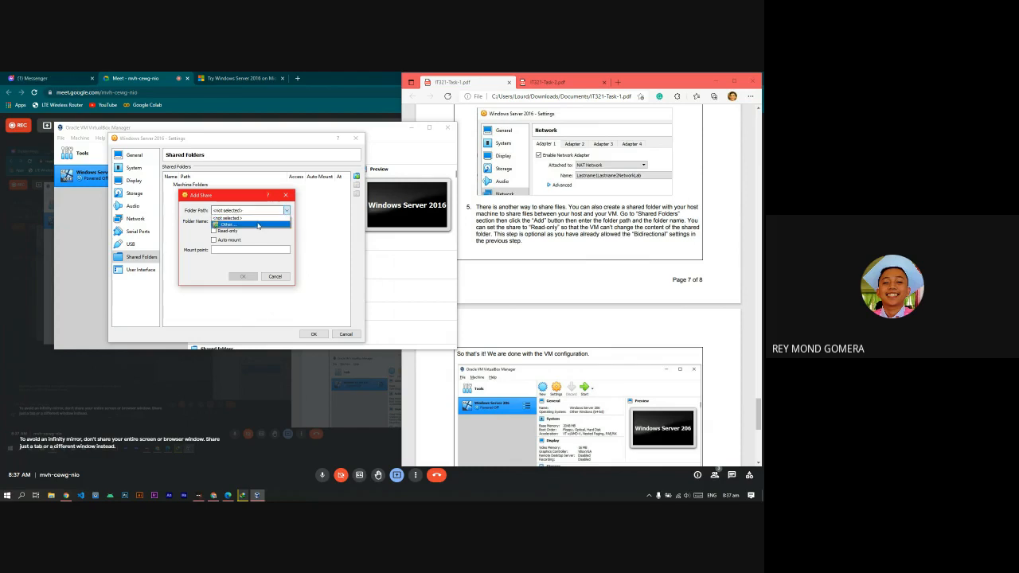
{"action": "left_click", "coordinate": [283, 211]}
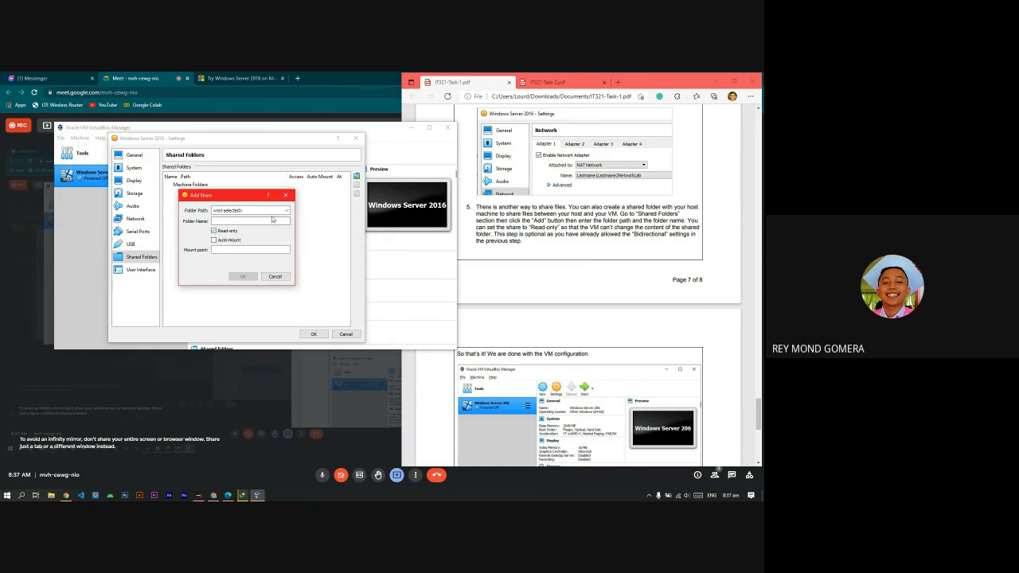
{"action": "left_click", "coordinate": [214, 231]}
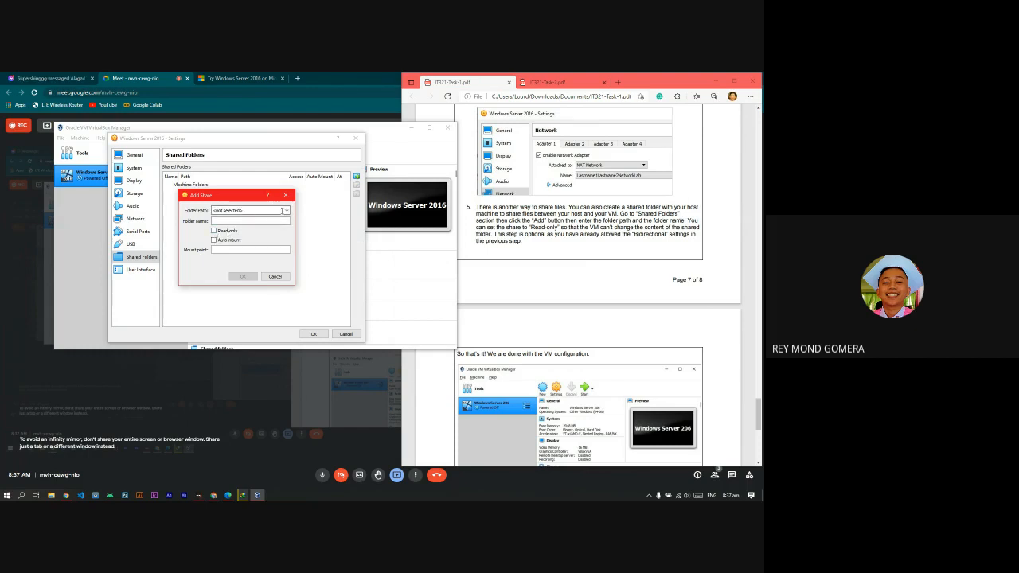
{"action": "left_click", "coordinate": [253, 210]}
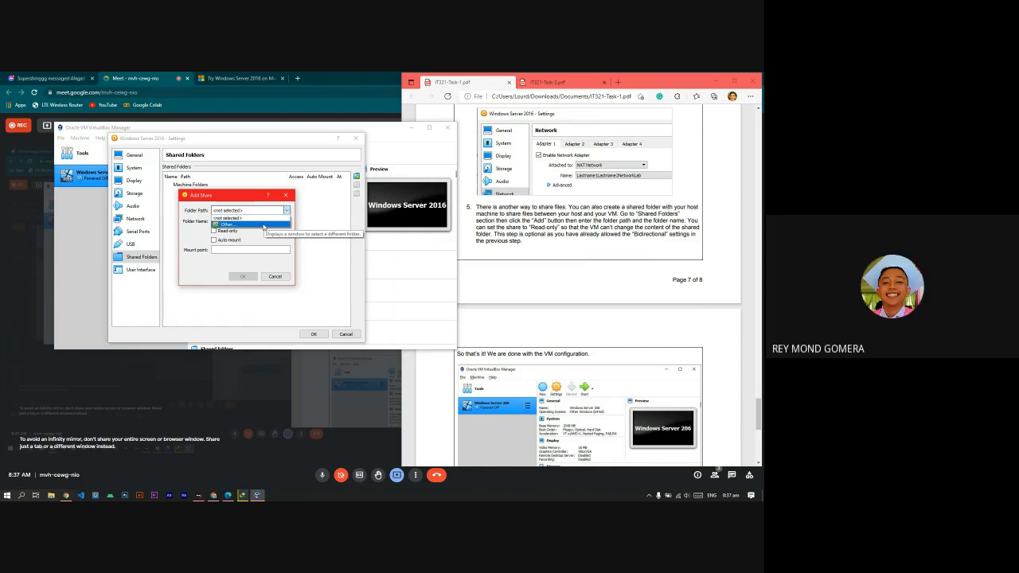
{"action": "left_click", "coordinate": [263, 225]}
- Create a folder named "VM & HOST" on the Desktop and select it as the share's folder path
{"action": "left_click_drag", "start_coordinate": [331, 211], "coordinate": [341, 200]}
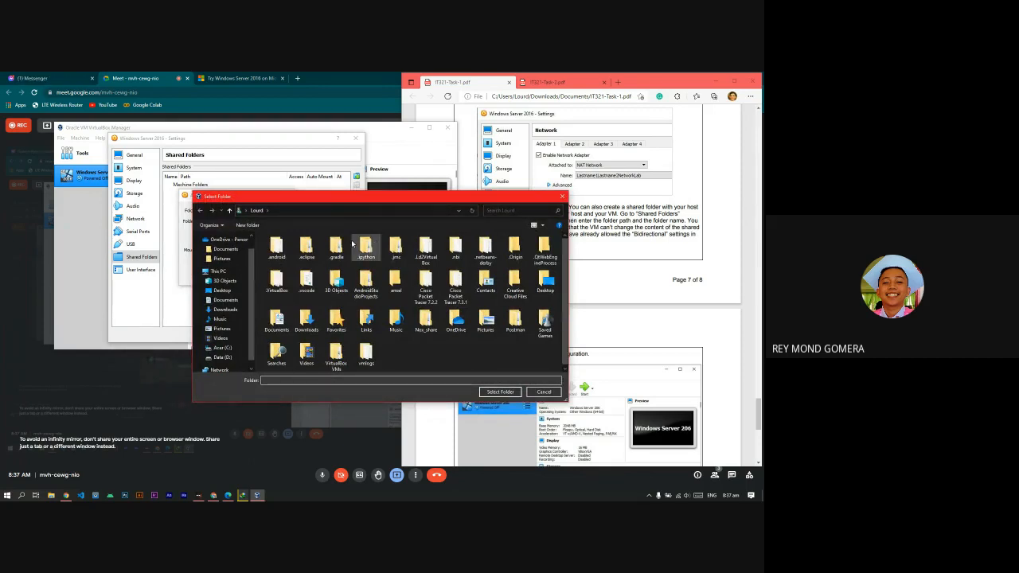
{"action": "left_click_drag", "start_coordinate": [342, 200], "coordinate": [339, 189]}
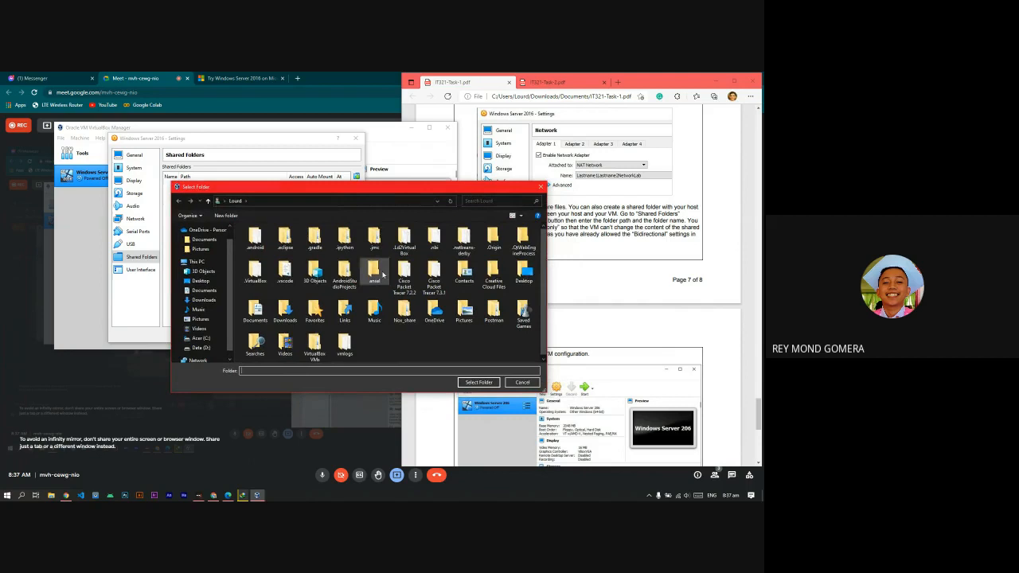
{"action": "left_click", "coordinate": [201, 280]}
{"action": "right_click", "coordinate": [372, 291]}
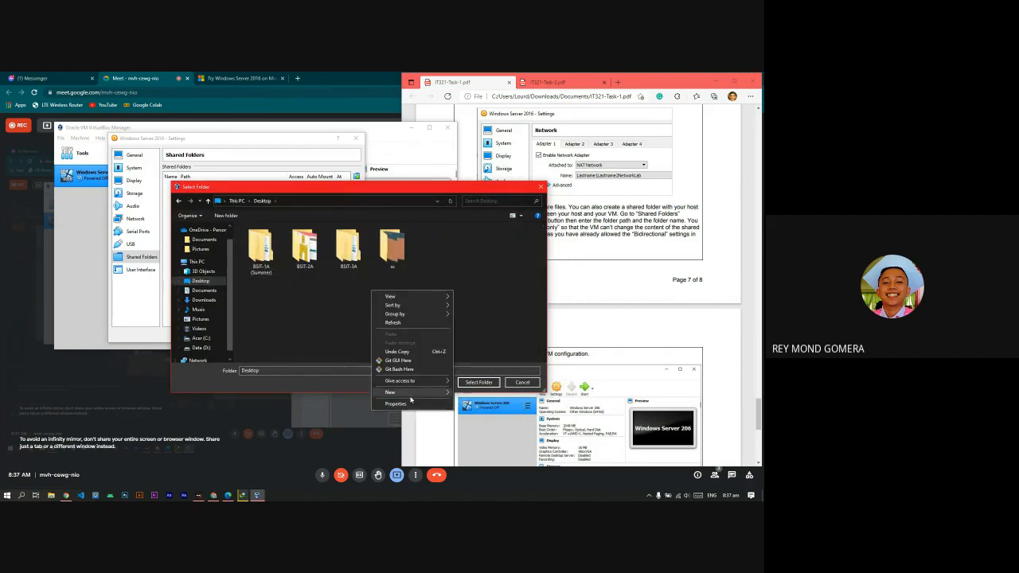
{"action": "mouse_move", "coordinate": [410, 397]}
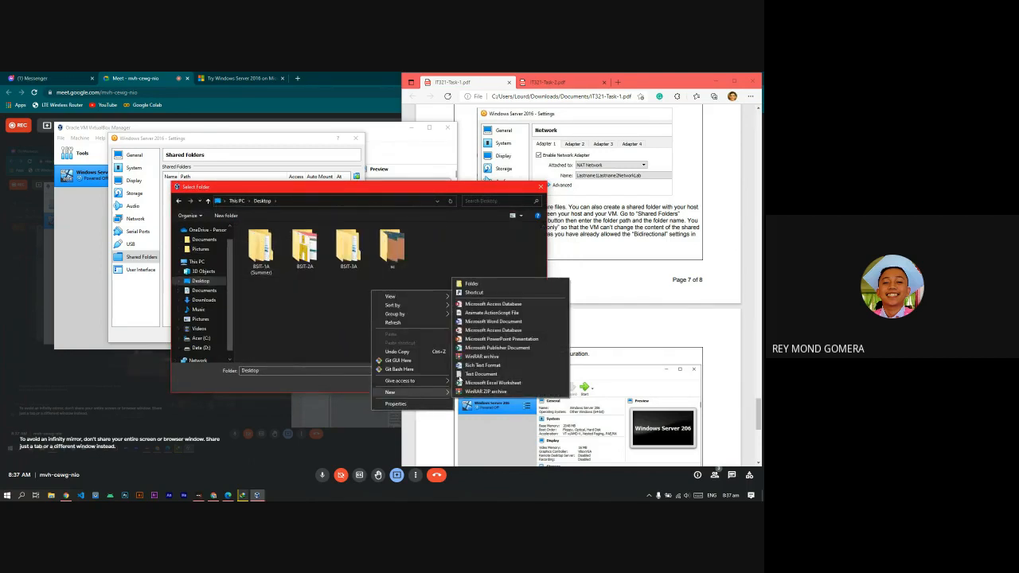
{"action": "left_click", "coordinate": [482, 284]}
{"action": "type", "text": "VM"}
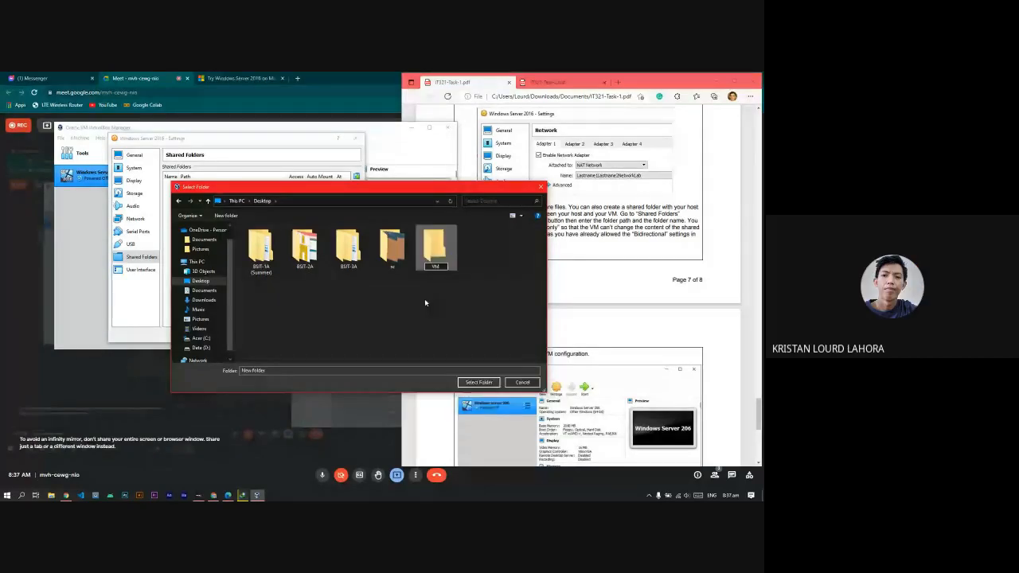
{"action": "type", "text": " & HOST"}
{"action": "key", "text": "Return"}
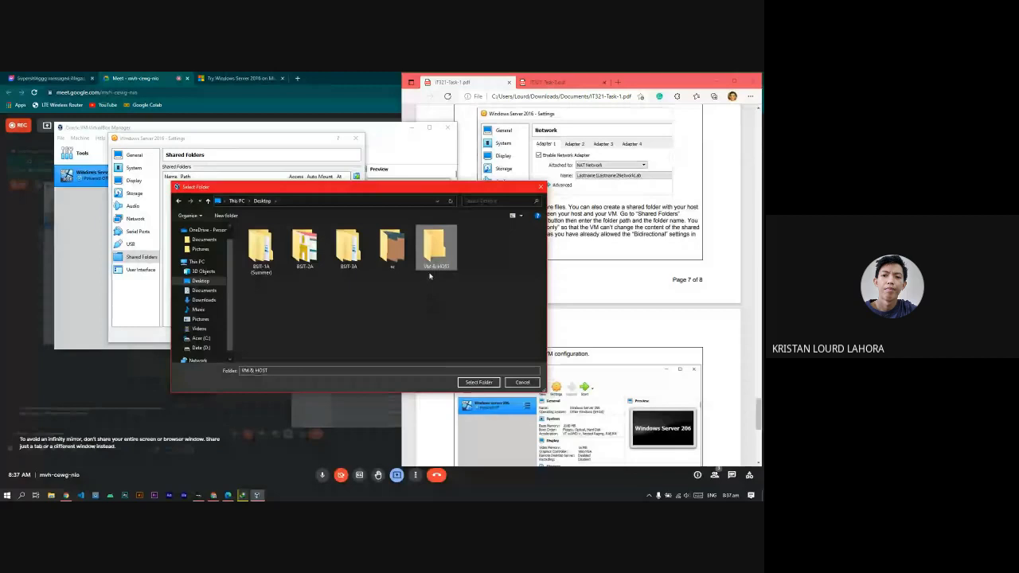
{"action": "left_click", "coordinate": [479, 382]}
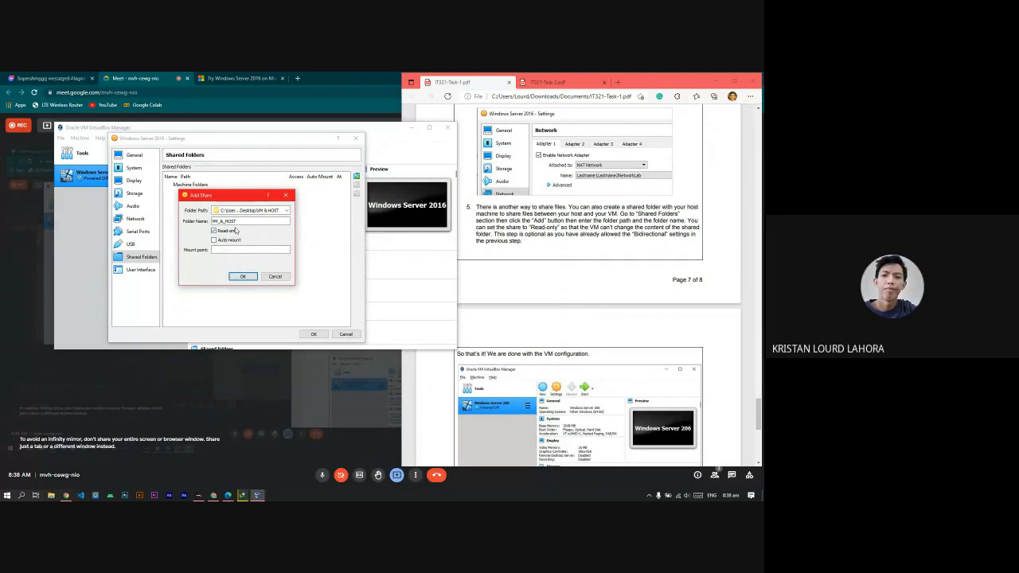
- Add the VM & HOST share as Read-only and save the virtual machine's settings
{"action": "scroll", "coordinate": [573, 282], "scroll_direction": "down", "scroll_amount": 3}
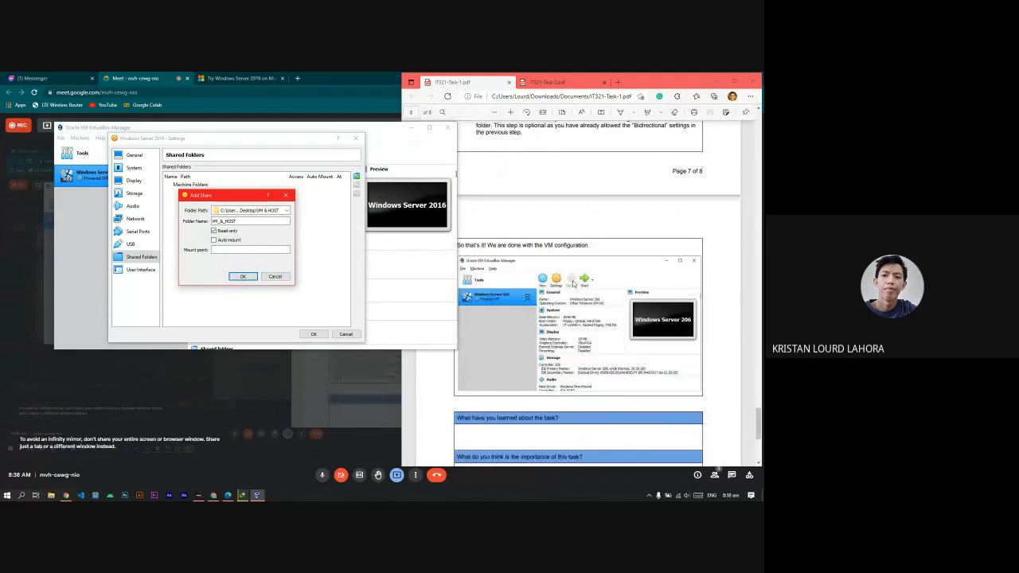
{"action": "left_click_drag", "start_coordinate": [226, 197], "coordinate": [210, 194]}
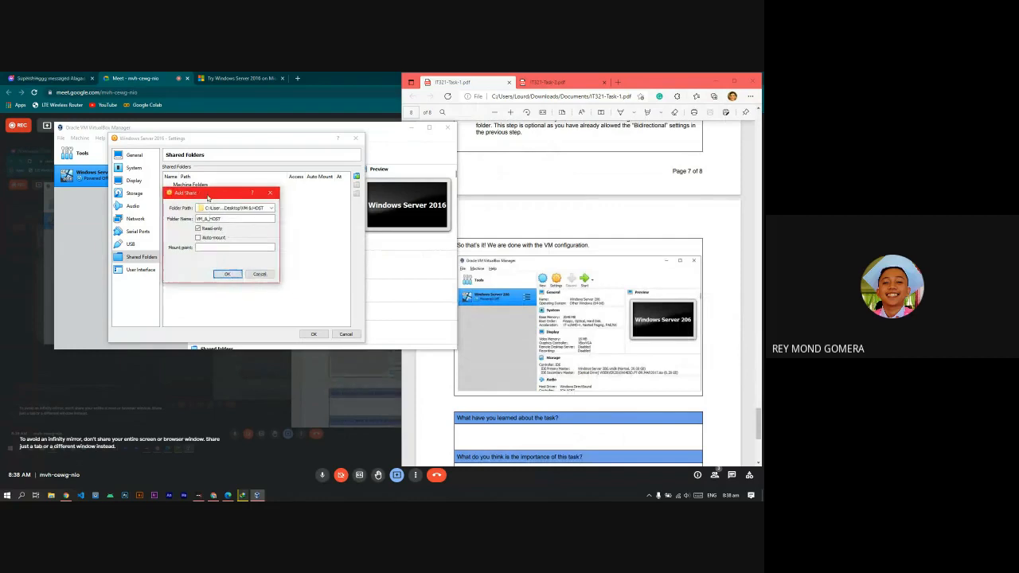
{"action": "left_click", "coordinate": [226, 273]}
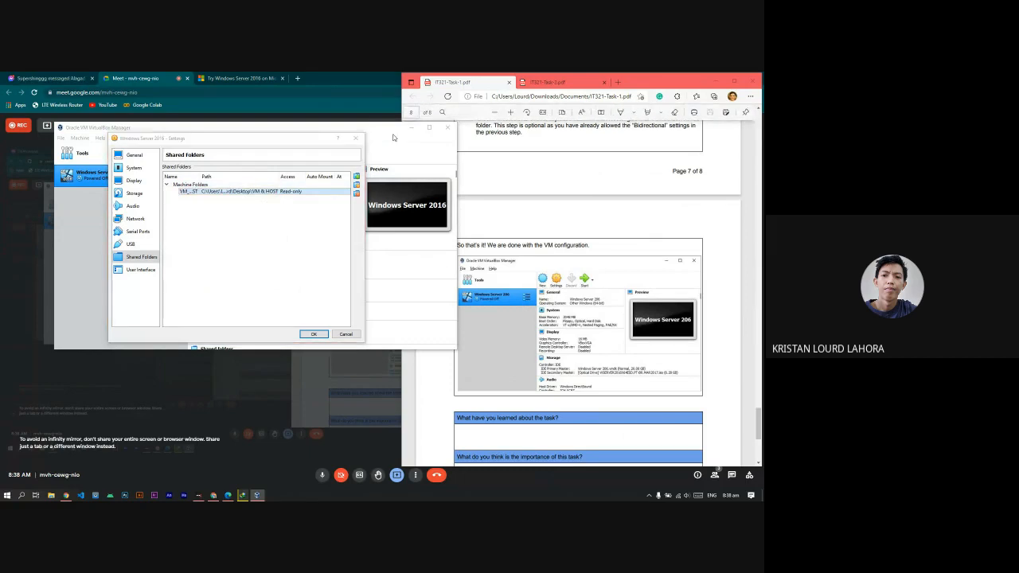
{"action": "scroll", "coordinate": [631, 293], "scroll_direction": "down", "scroll_amount": 1}
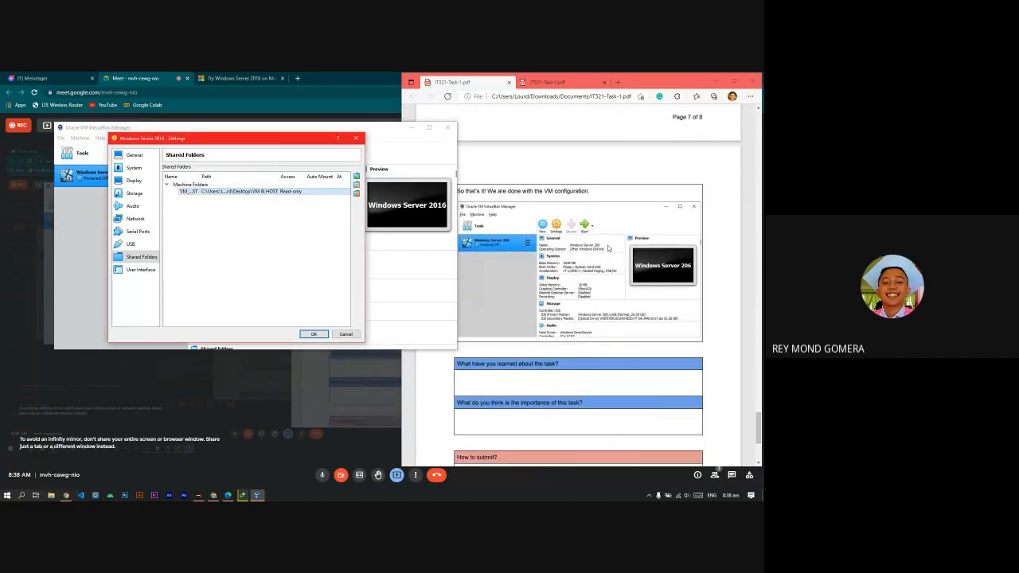
{"action": "scroll", "coordinate": [604, 251], "scroll_direction": "down", "scroll_amount": 1}
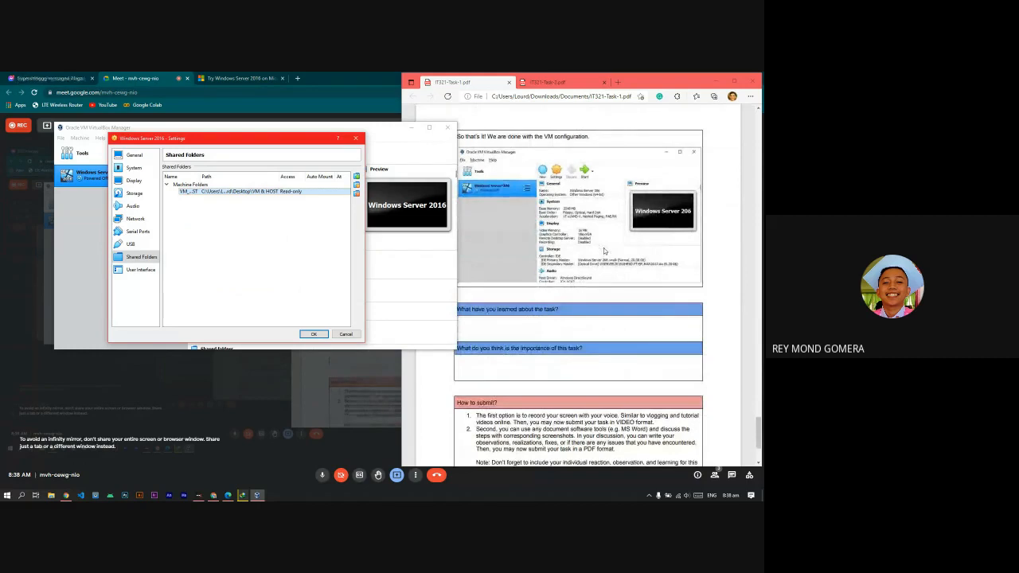
{"action": "left_click", "coordinate": [314, 333]}
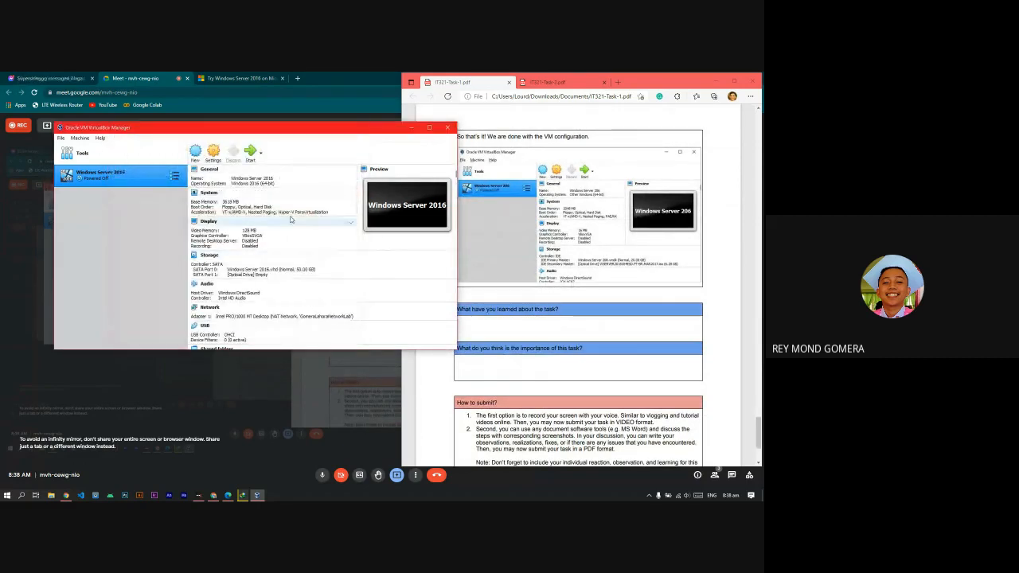
- Read the PDF's submission instructions beside the VirtualBox Manager window and check the progress of the Windows Server download
{"action": "left_click_drag", "start_coordinate": [350, 131], "coordinate": [306, 123]}
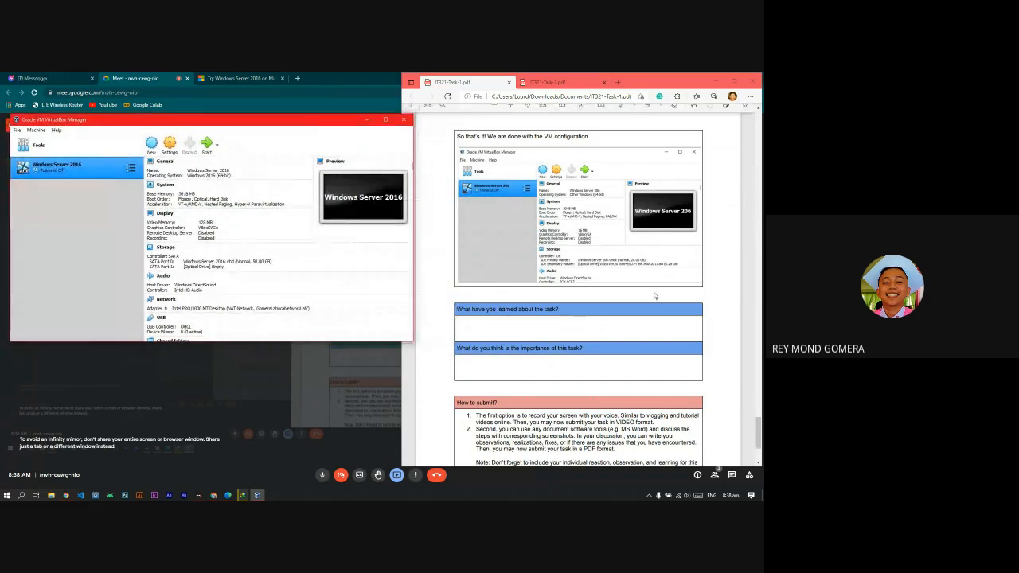
{"action": "scroll", "coordinate": [653, 292], "scroll_direction": "down", "scroll_amount": 3}
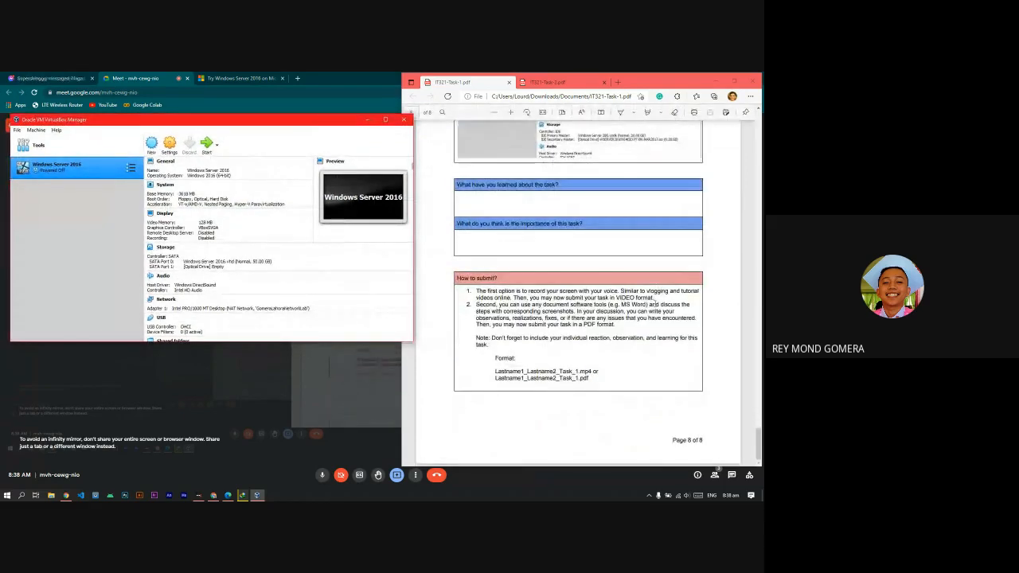
{"action": "left_click", "coordinate": [243, 495]}
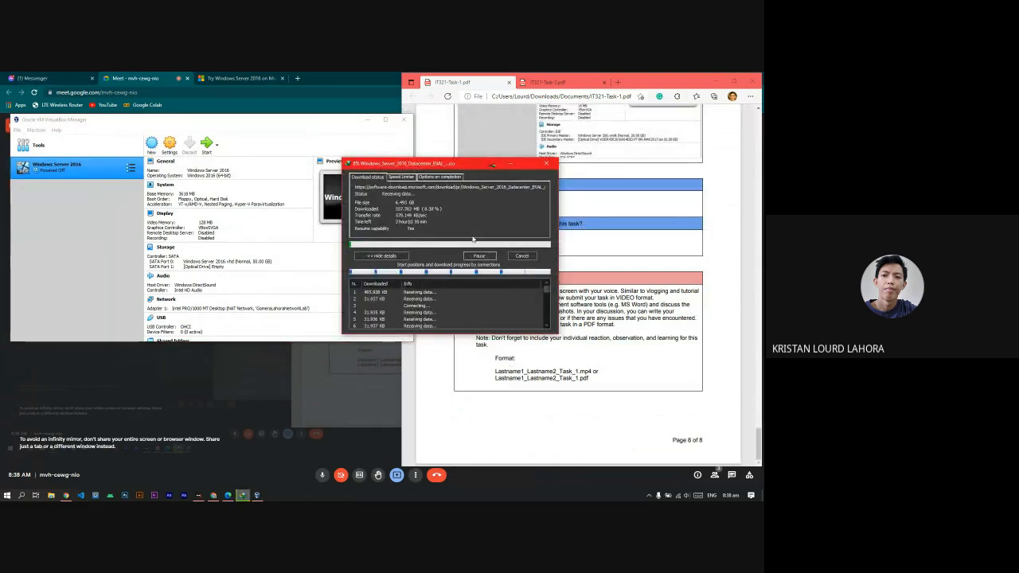
- Look through the first pages of IT321-Task-2.pdf on downloading Windows Server 2016
{"action": "left_click", "coordinate": [549, 82]}
{"action": "scroll", "coordinate": [585, 271], "scroll_direction": "up", "scroll_amount": 2}
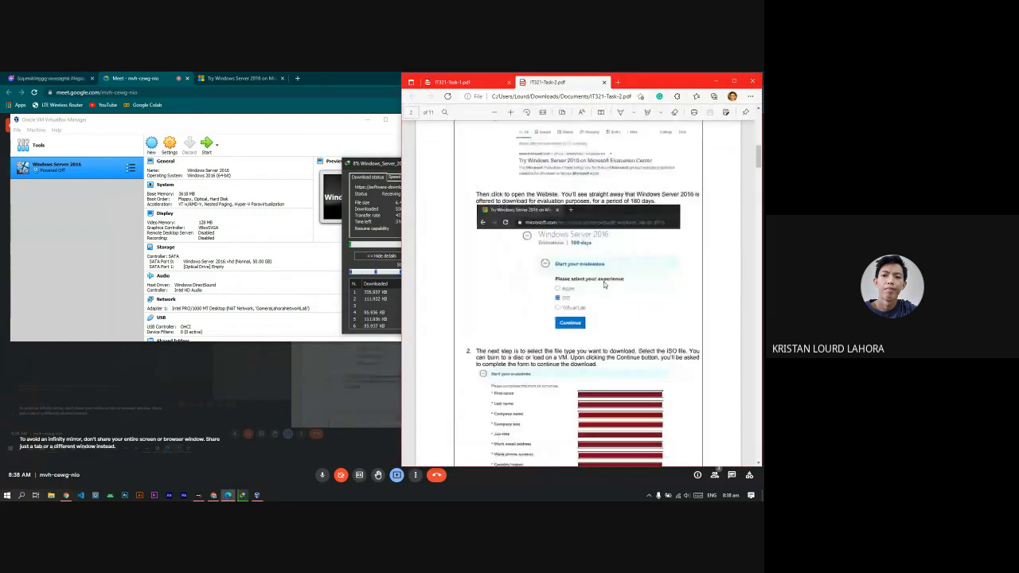
{"action": "scroll", "coordinate": [693, 289], "scroll_direction": "up", "scroll_amount": 10}
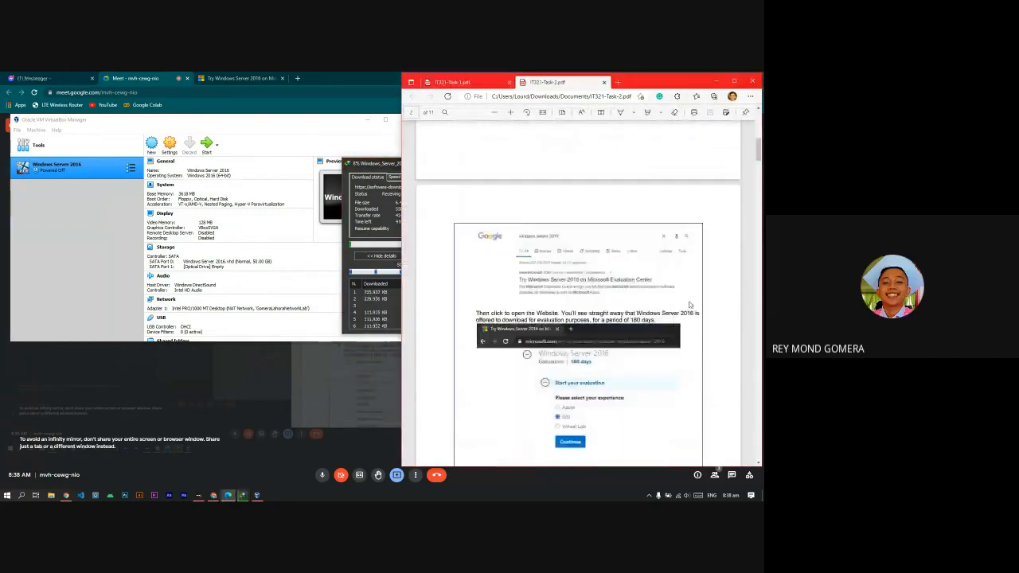
{"action": "scroll", "coordinate": [684, 314], "scroll_direction": "down", "scroll_amount": 10}
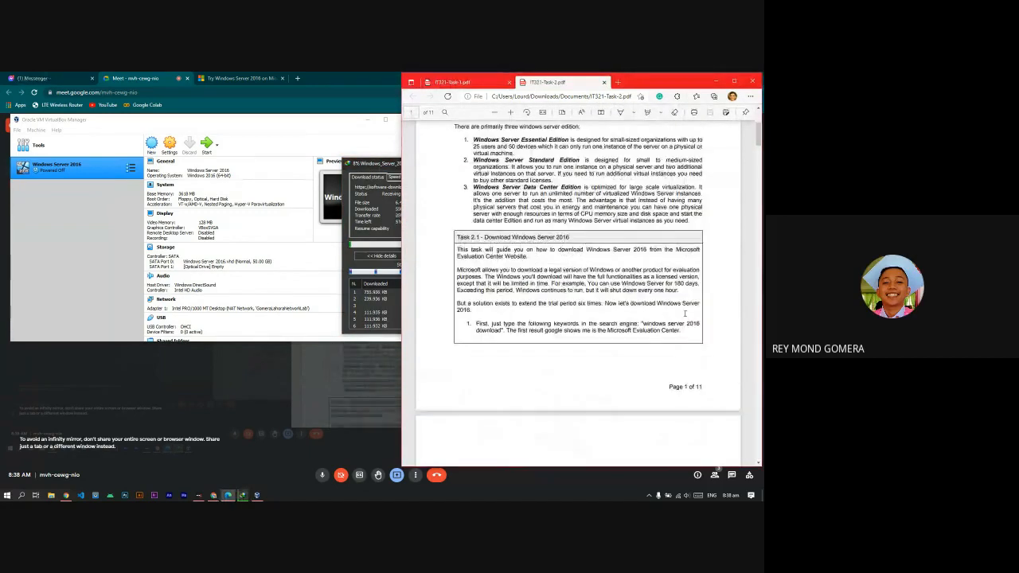
{"action": "scroll", "coordinate": [557, 303], "scroll_direction": "down", "scroll_amount": 2}
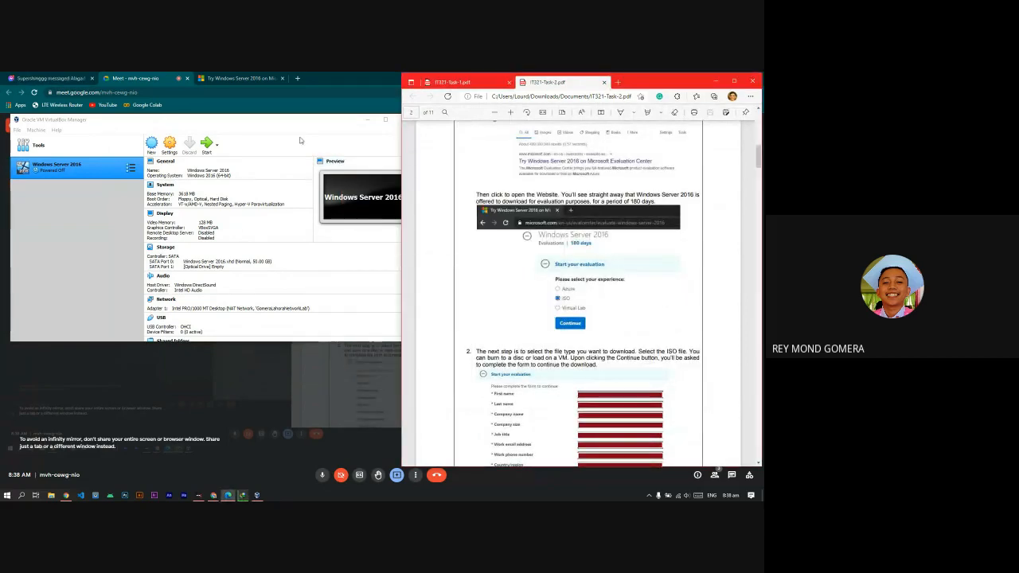
- Go back to the first page of IT321-Task-1.pdf and bring the VirtualBox Manager window to the front
{"action": "left_click", "coordinate": [435, 90]}
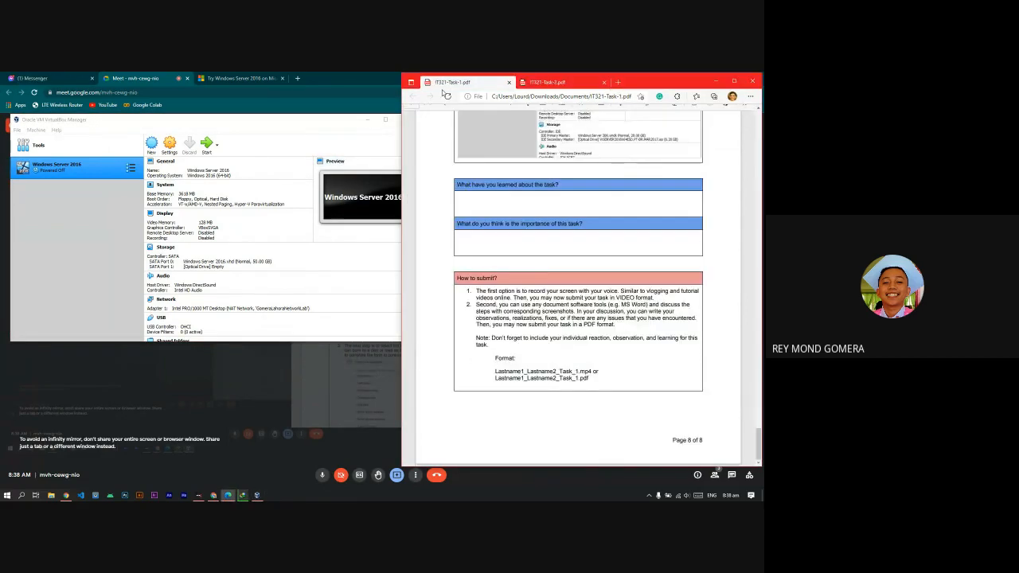
{"action": "scroll", "coordinate": [759, 427], "scroll_direction": "up", "scroll_amount": 6}
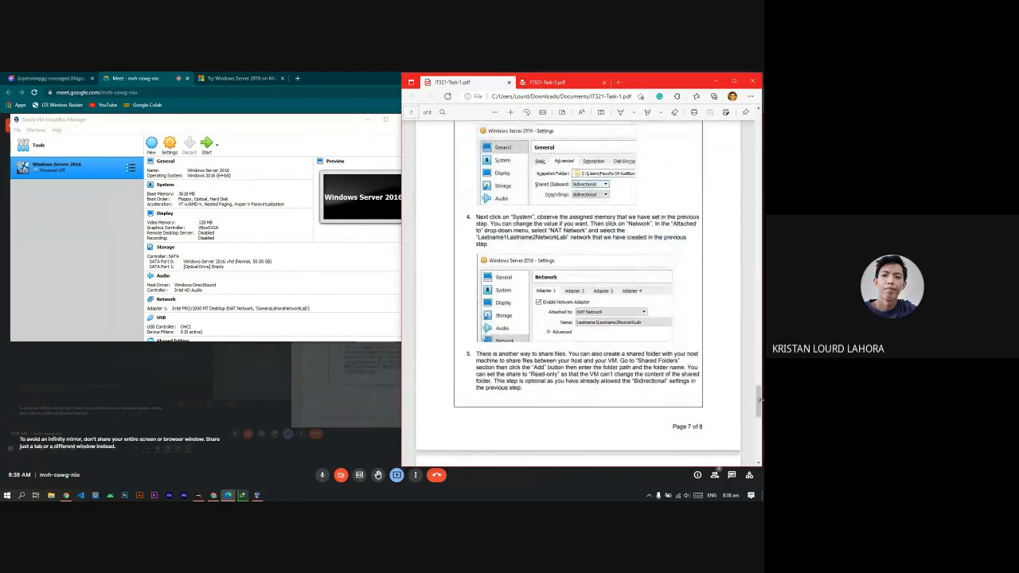
{"action": "left_click_drag", "start_coordinate": [758, 401], "coordinate": [745, 113]}
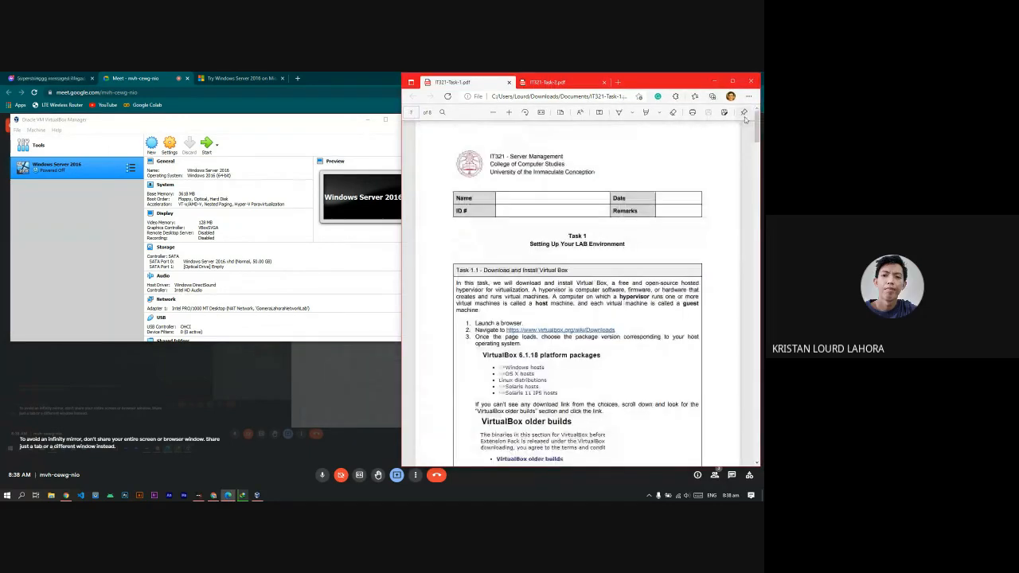
{"action": "scroll", "coordinate": [443, 208], "scroll_direction": "down", "scroll_amount": 1}
{"action": "left_click", "coordinate": [307, 146]}
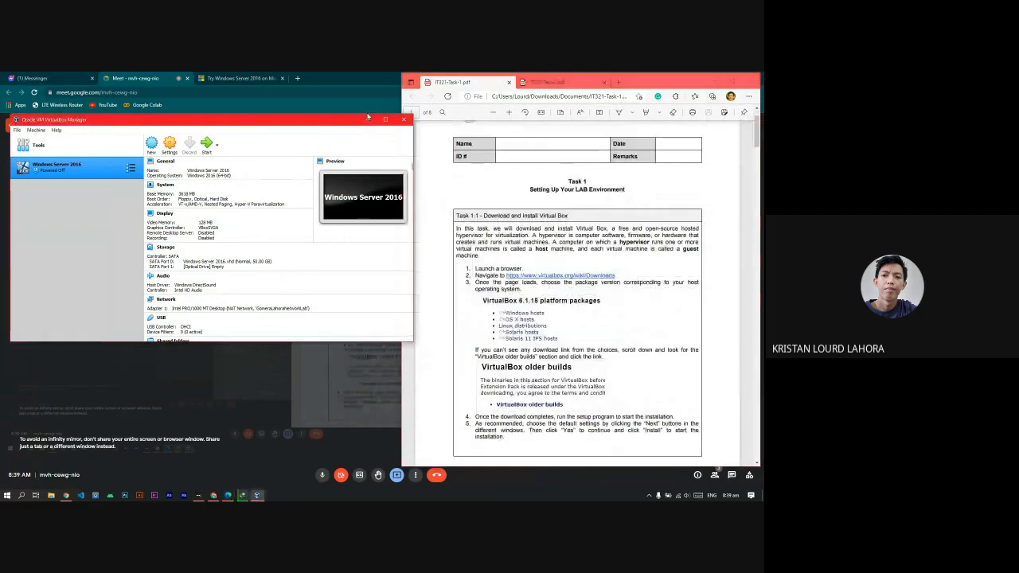